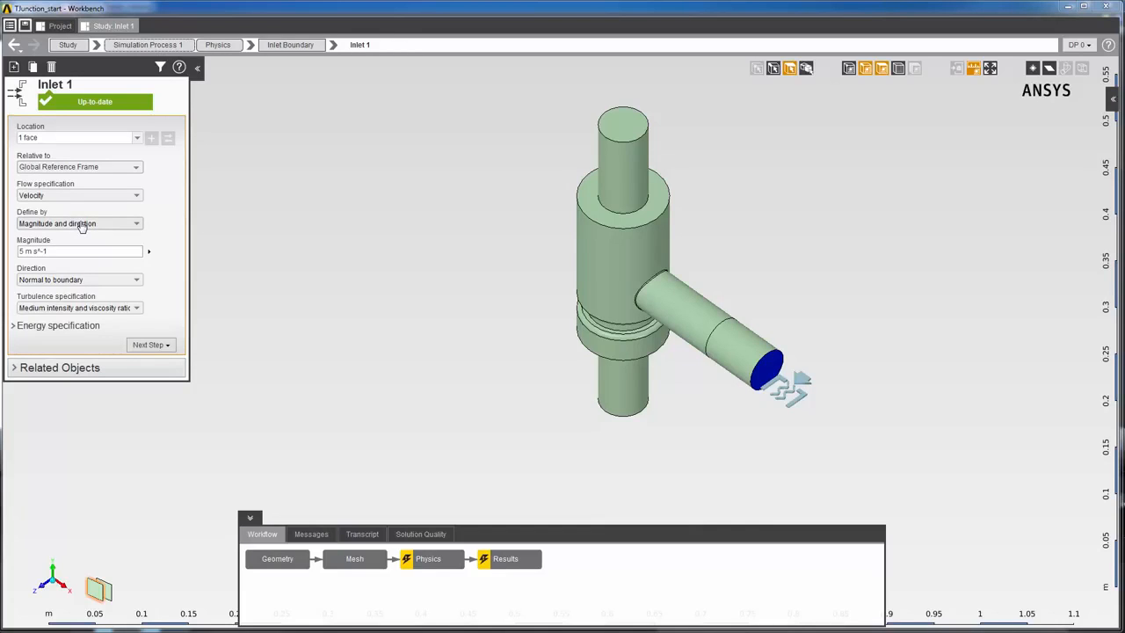
Define the inlet velocity by directional components using the Cylindrical coordinate type
click(131, 223)
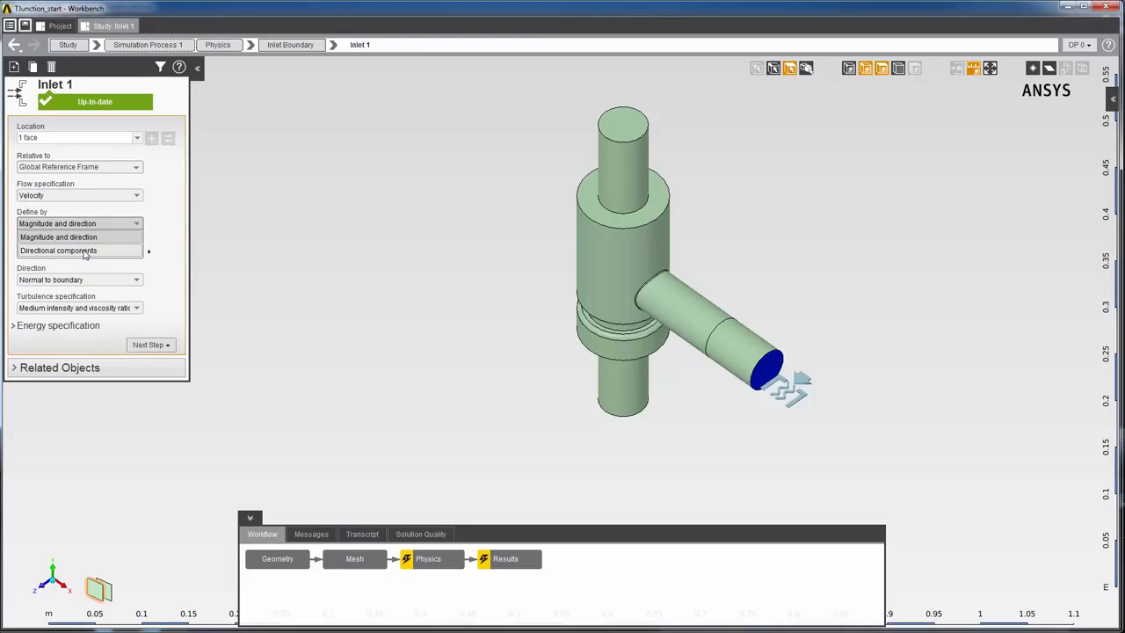
click(86, 251)
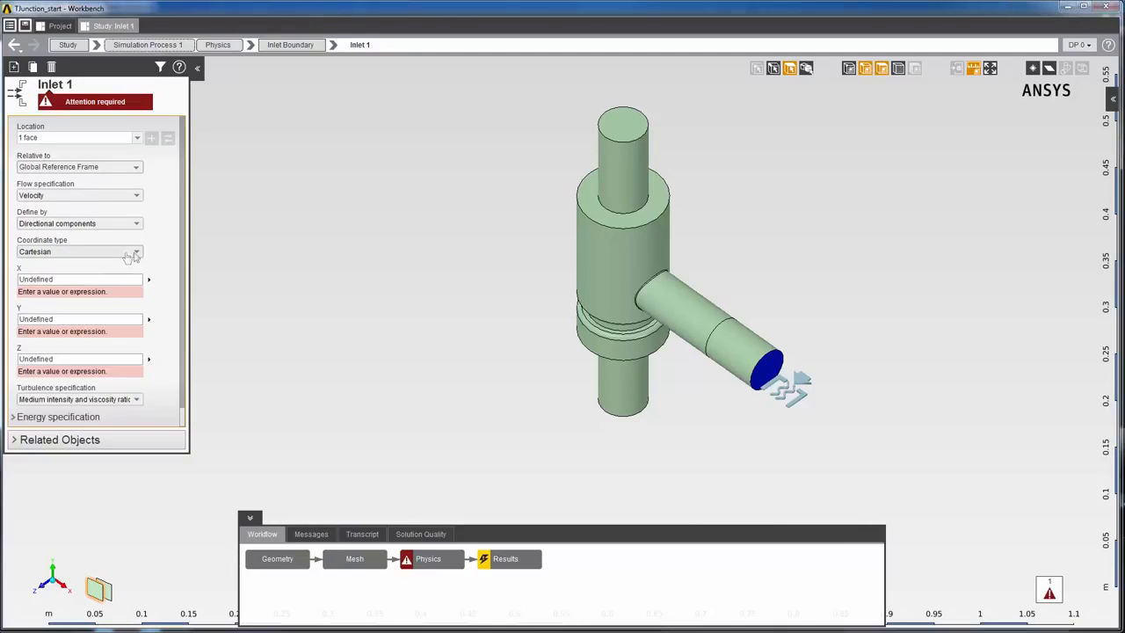
click(136, 253)
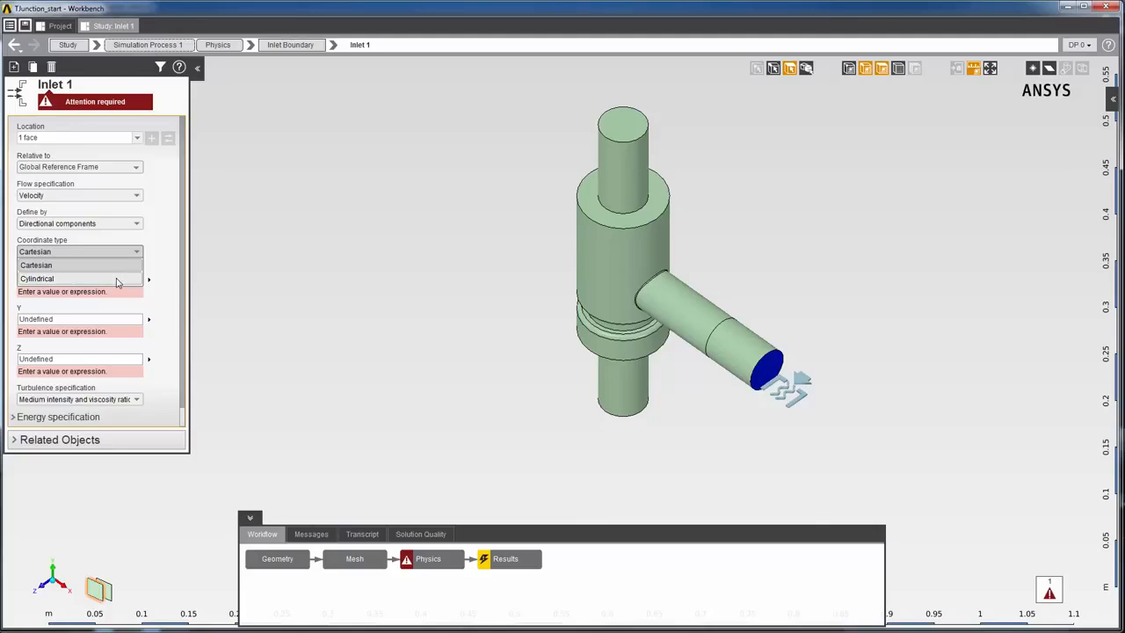
click(117, 280)
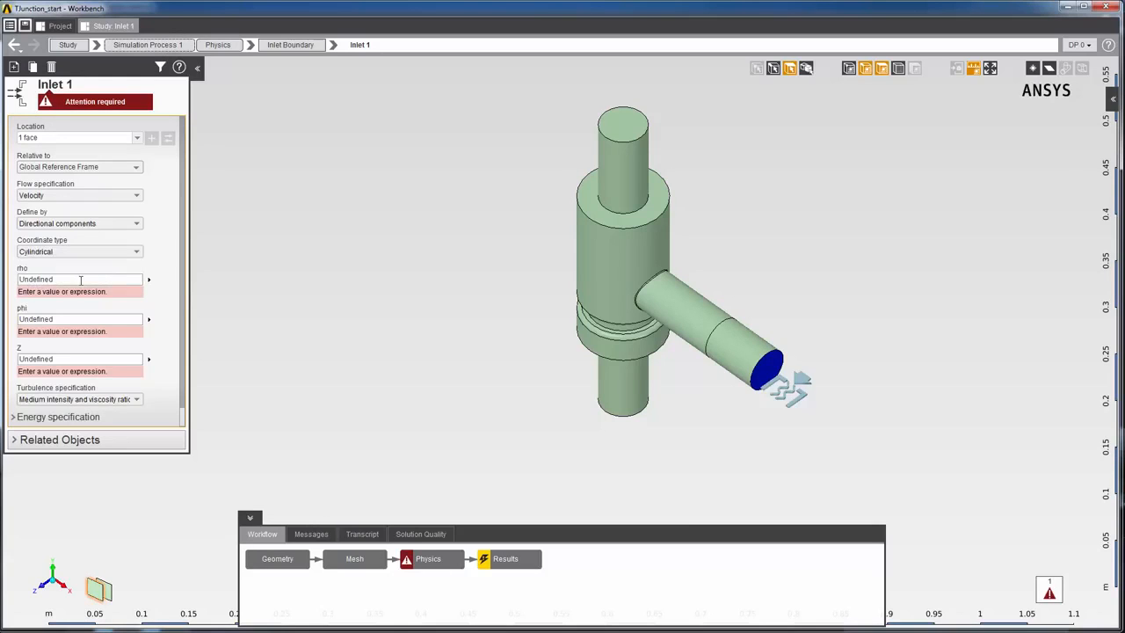
Set the inlet velocity components to rho 0 m s^-1, phi 3 m s^-1 and Z 5 m s^-1
click(78, 279)
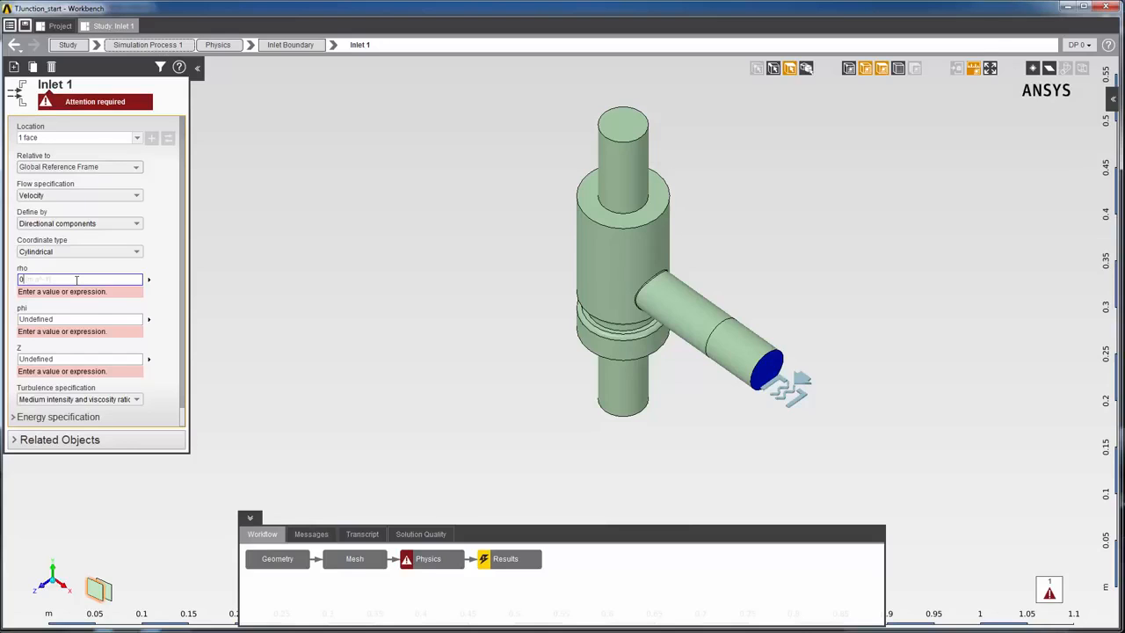
text(0)
key(Return)
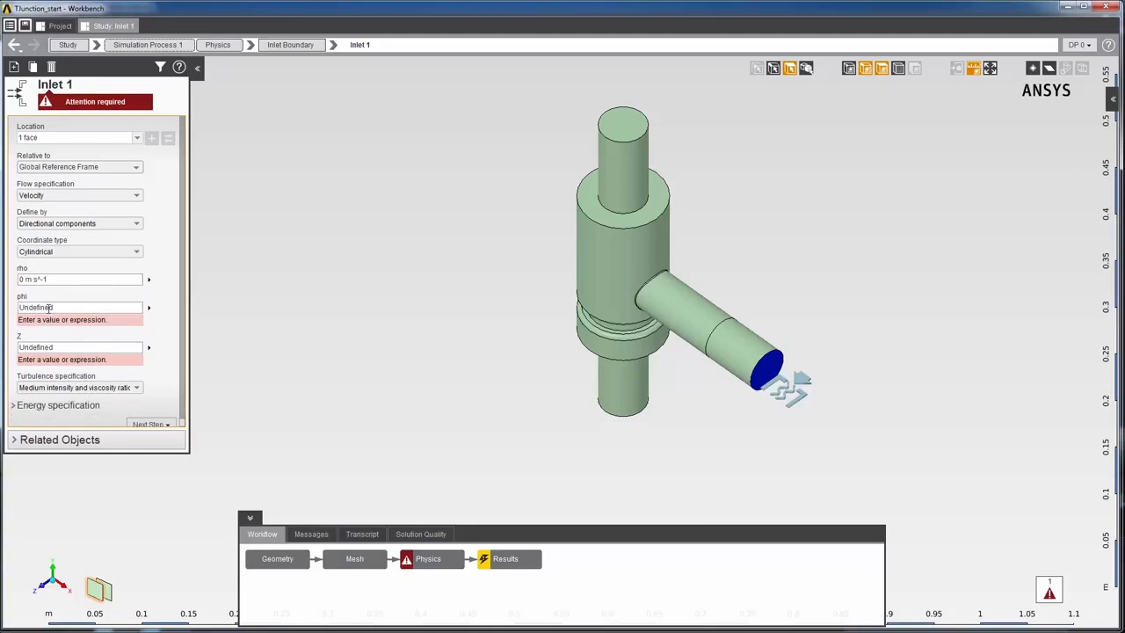
click(48, 307)
text(3 [m s^-1)
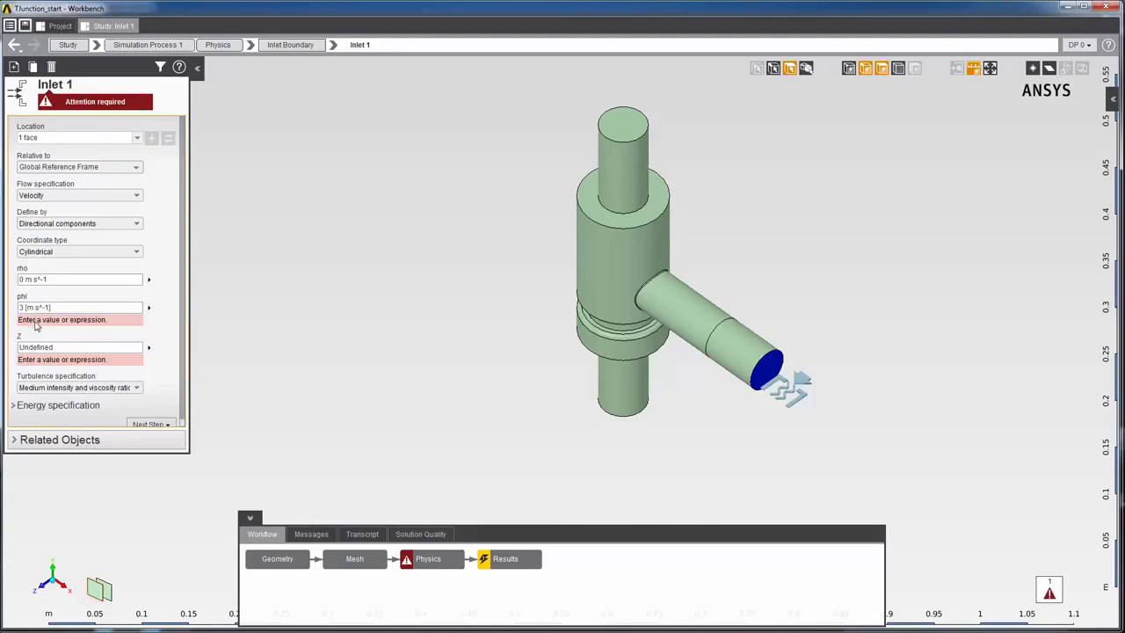
key(Return)
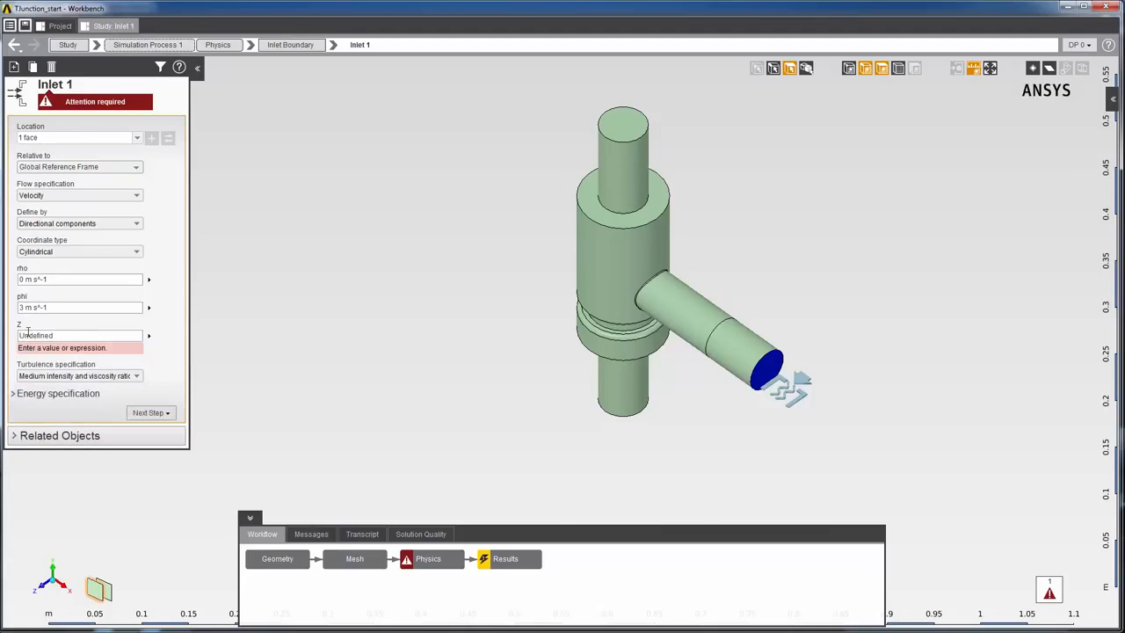
click(28, 335)
key(Return)
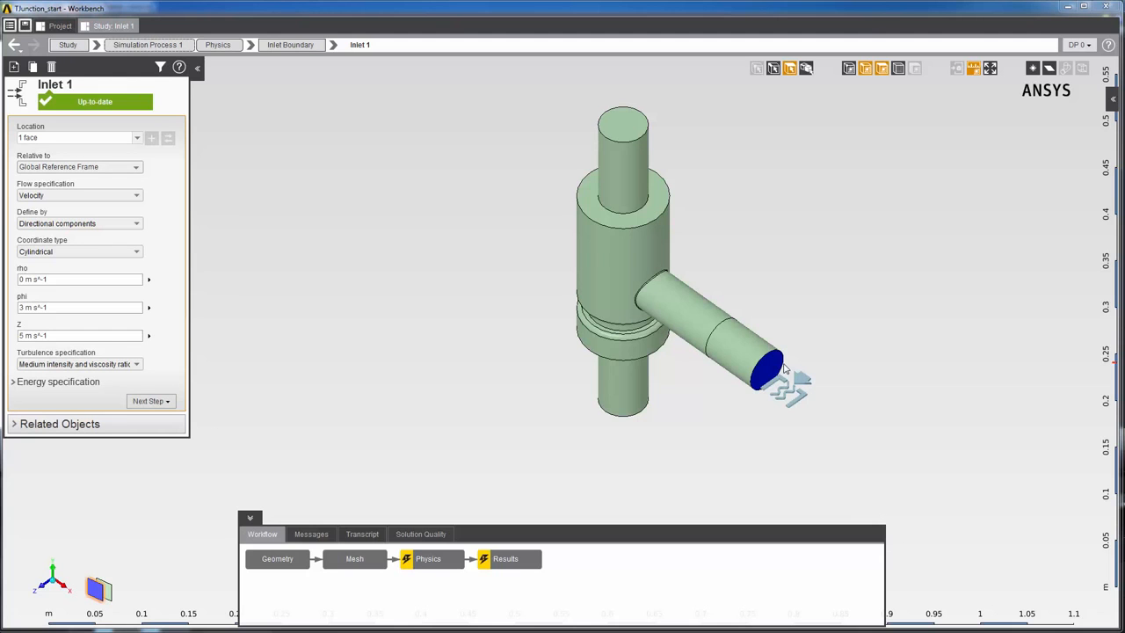
Create a new reference frame from the side branch's inlet face for the inlet velocity to be relative to
click(758, 373)
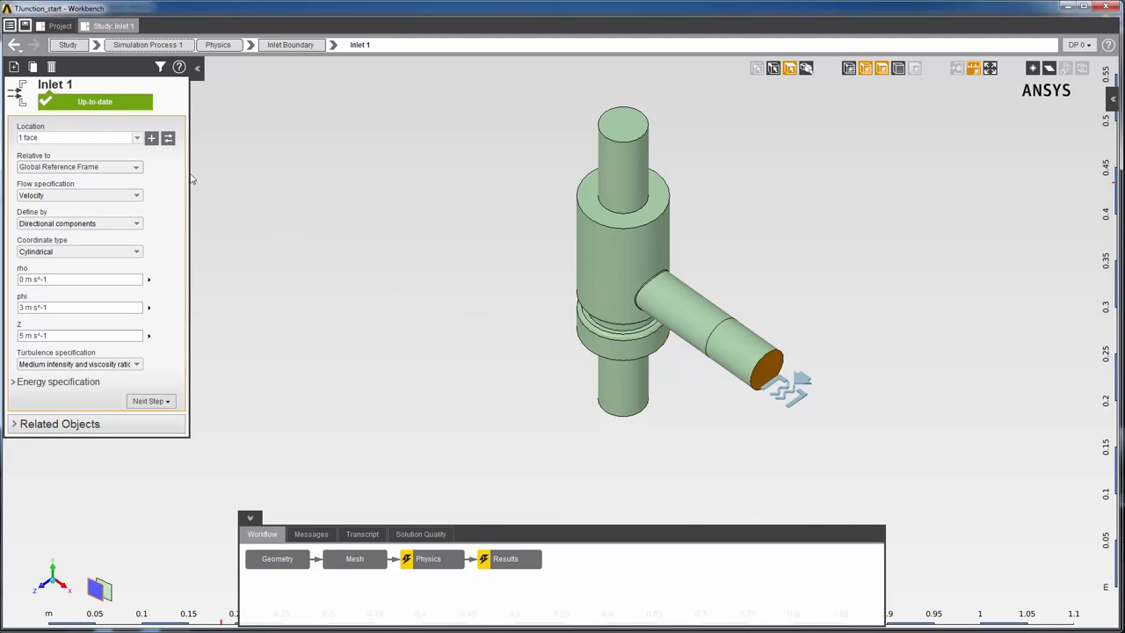
click(136, 169)
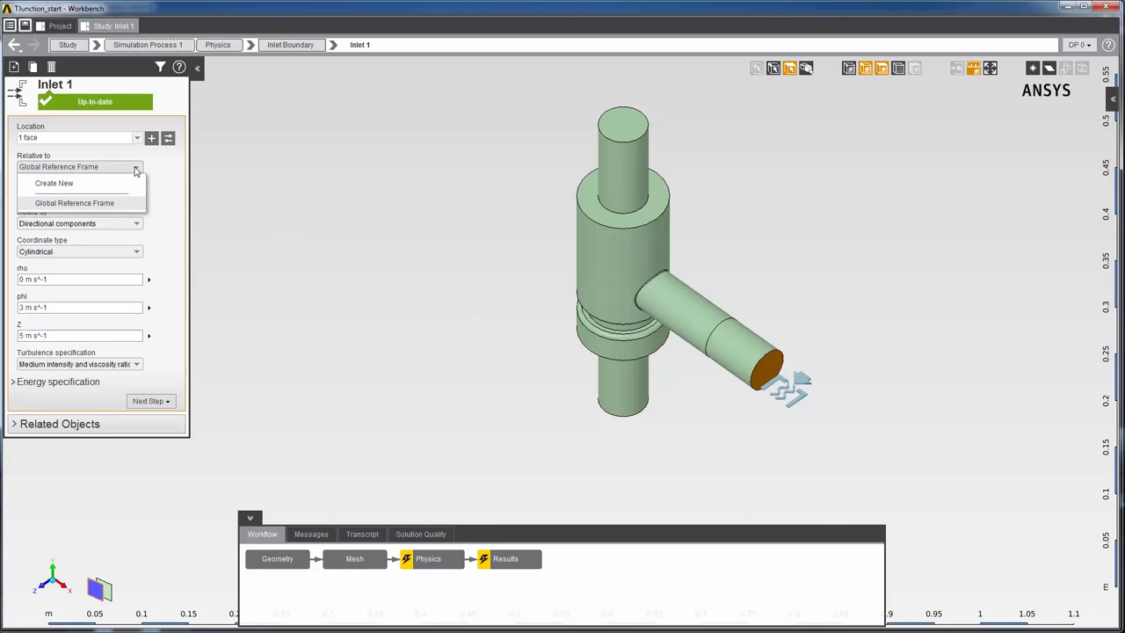
click(117, 182)
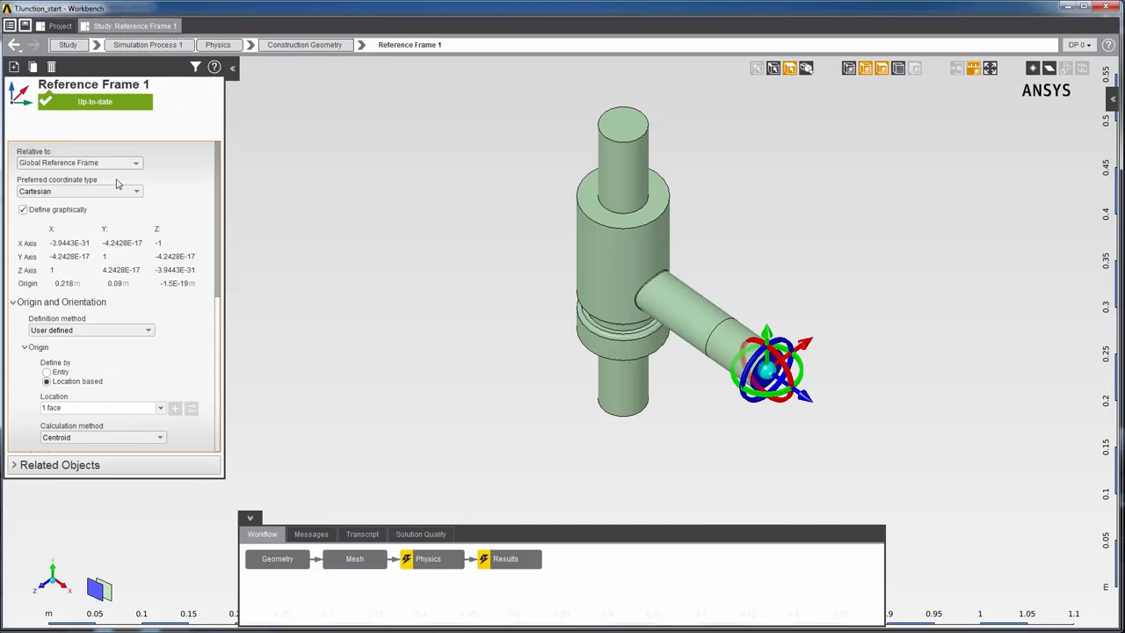
drag(217, 312, 220, 406)
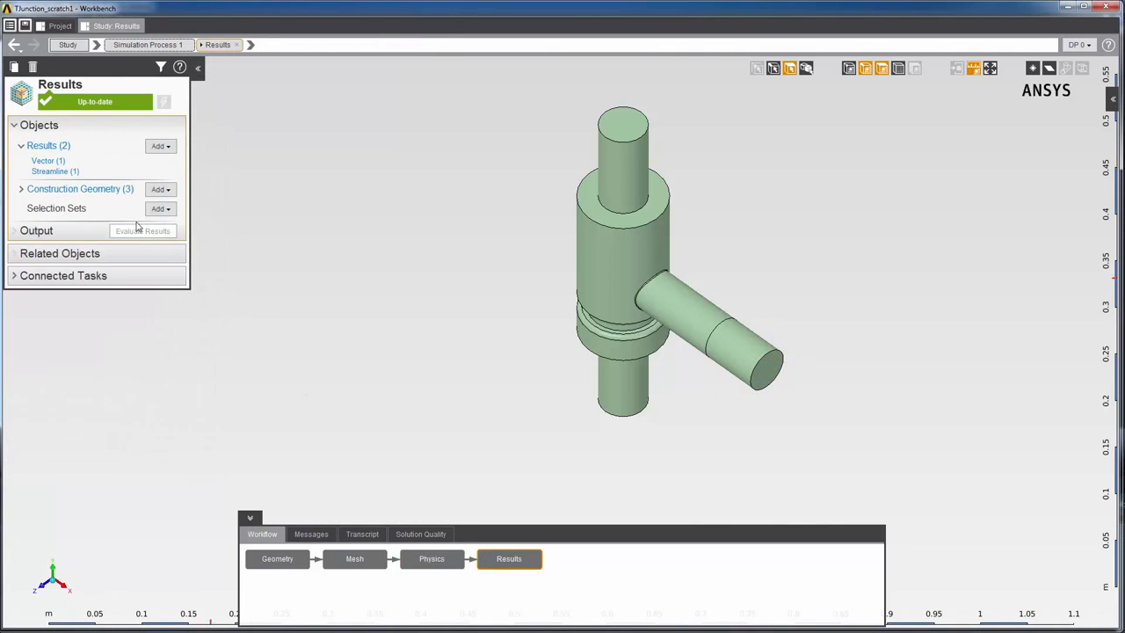
Open the existing streamline result to examine the flow entering from the side branch
click(59, 171)
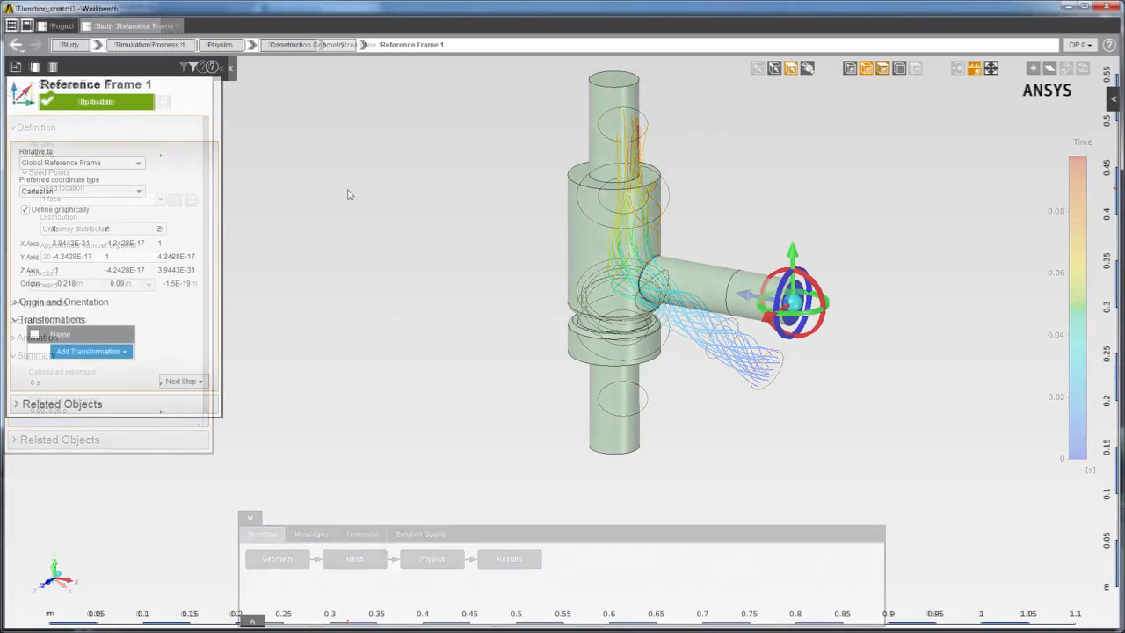
Add another reference frame to the physics construction geometry and hide the model's faces
right_click(348, 196)
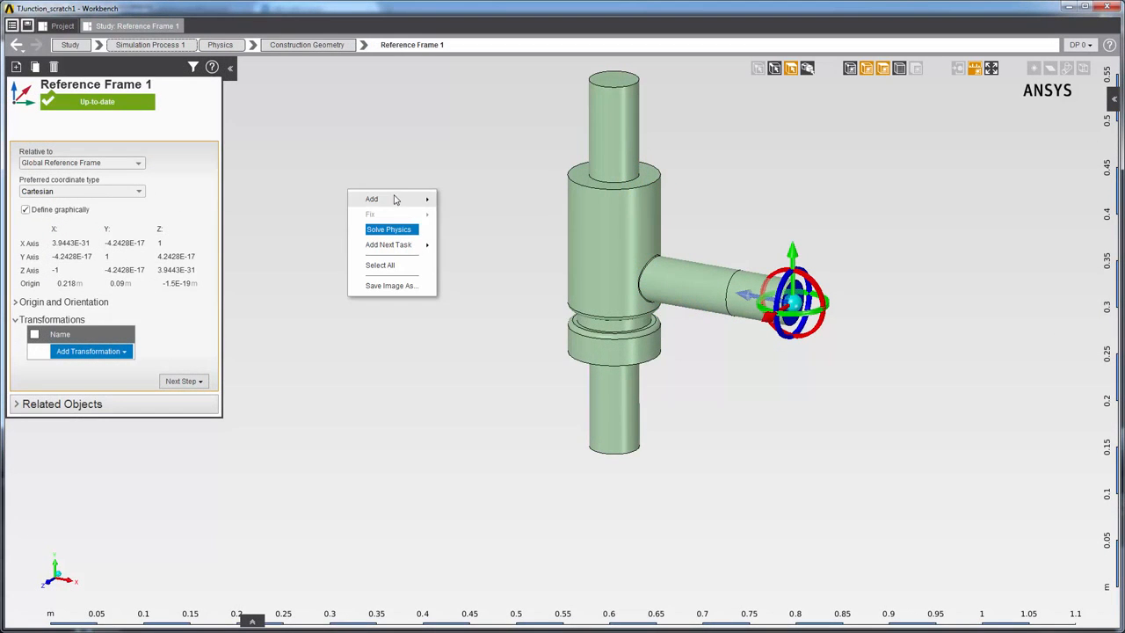
mouse_move(396, 199)
mouse_move(468, 218)
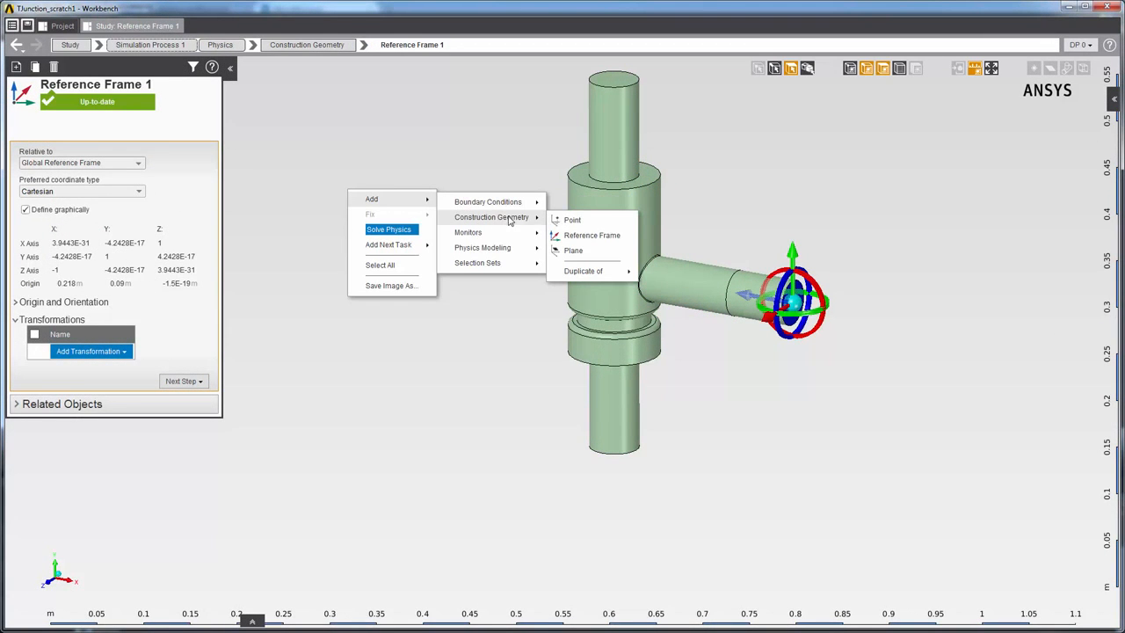
click(577, 235)
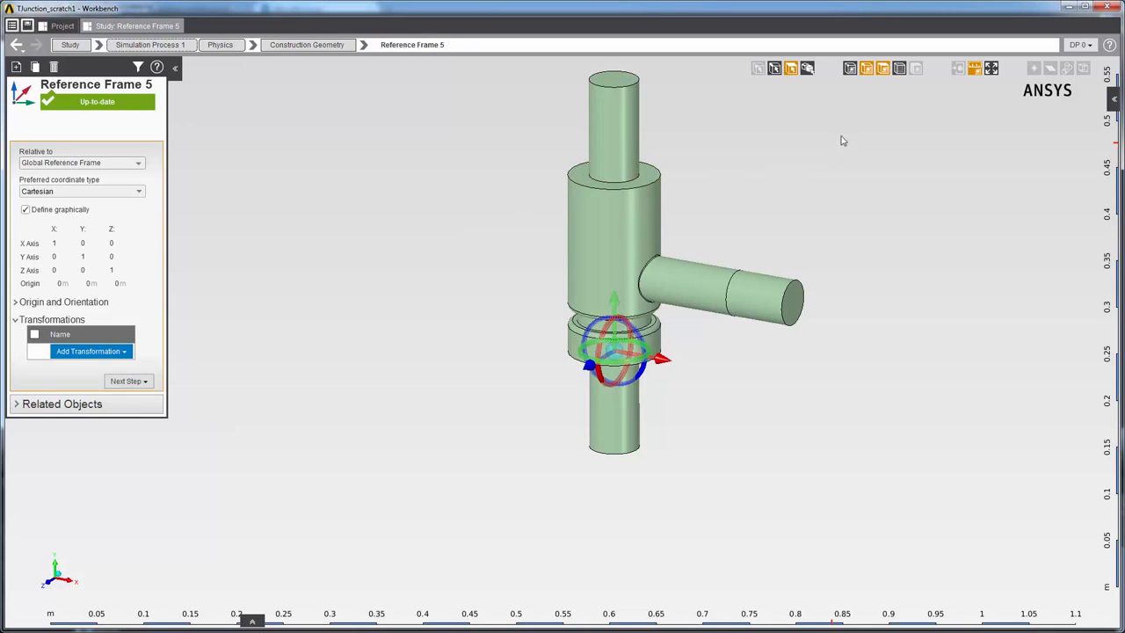
click(884, 68)
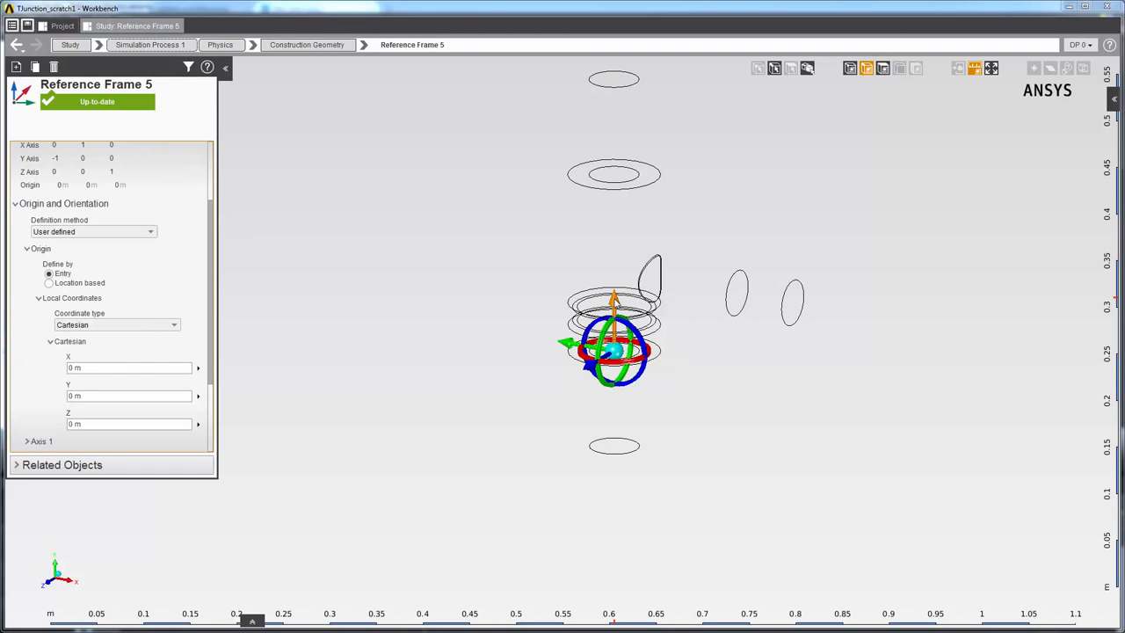
Translate the frame about 0.119 m along its X axis and set its origin's Y coordinate to 0.1 m
drag(615, 301, 618, 187)
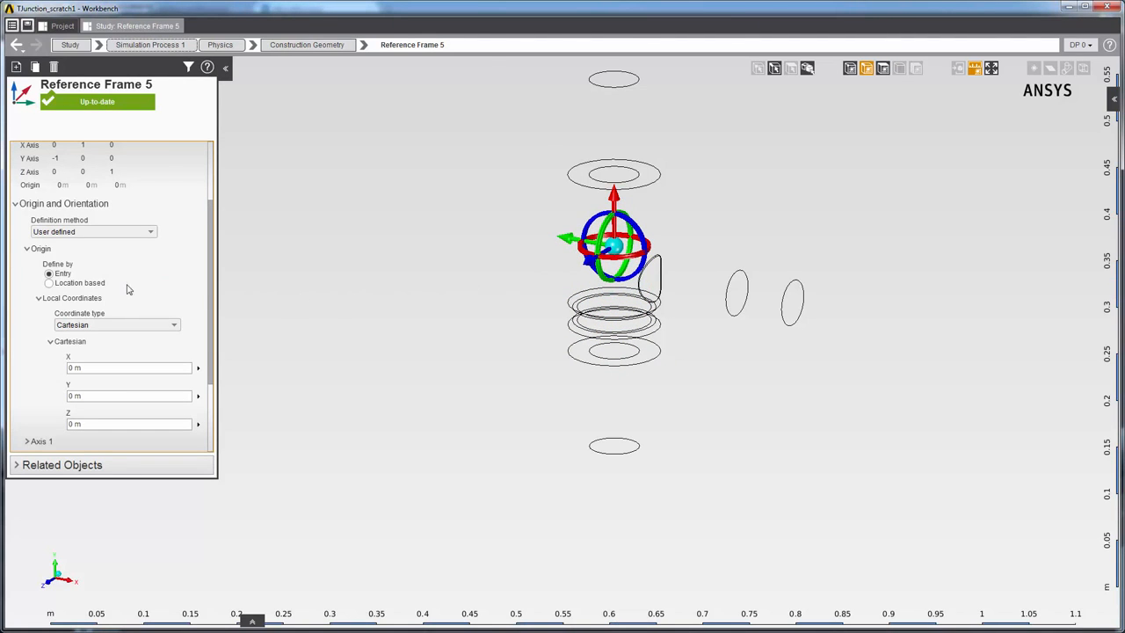
click(77, 393)
text(0.)
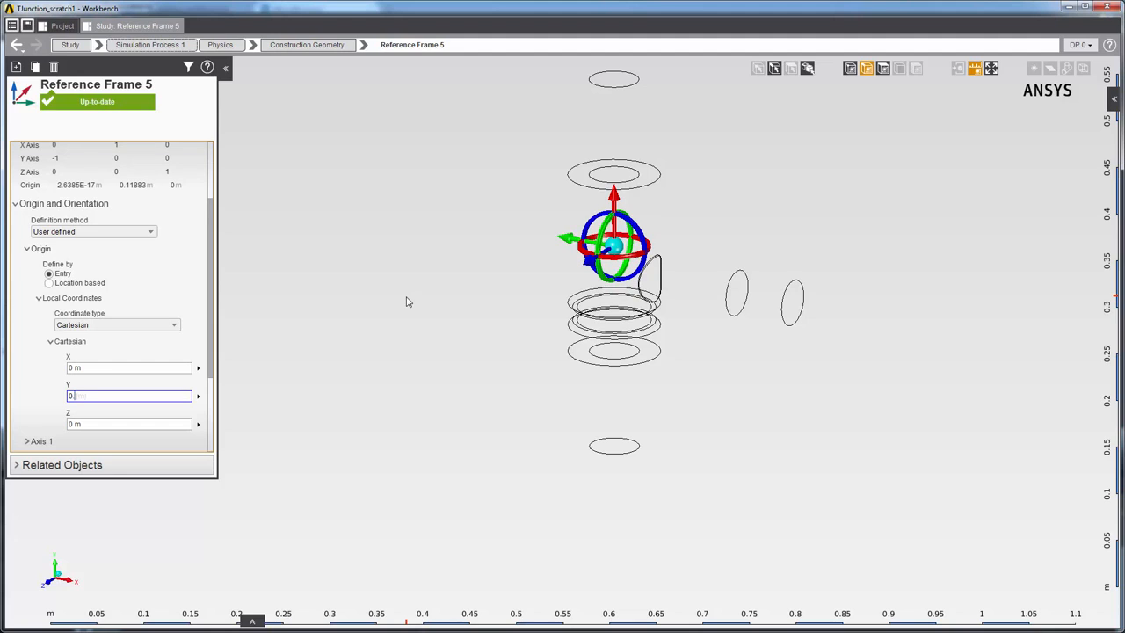
text(1)
key(Return)
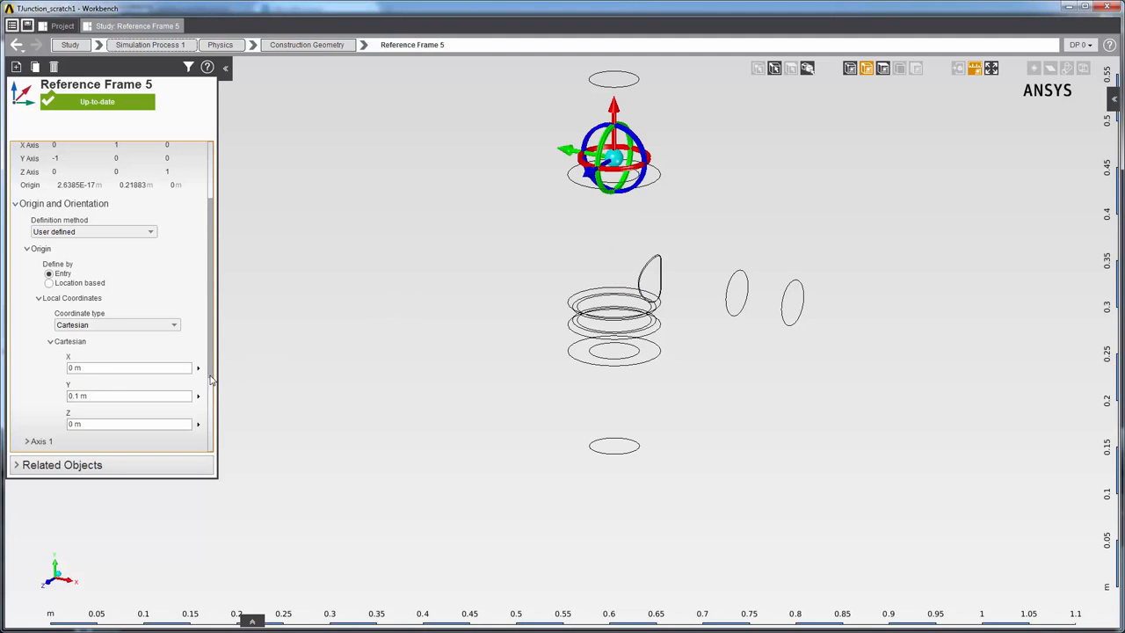
Set the Axis 1 direction vector of the frame to X 1 and Y 0
scroll(214, 413, down, 2)
scroll(213, 413, down, 1)
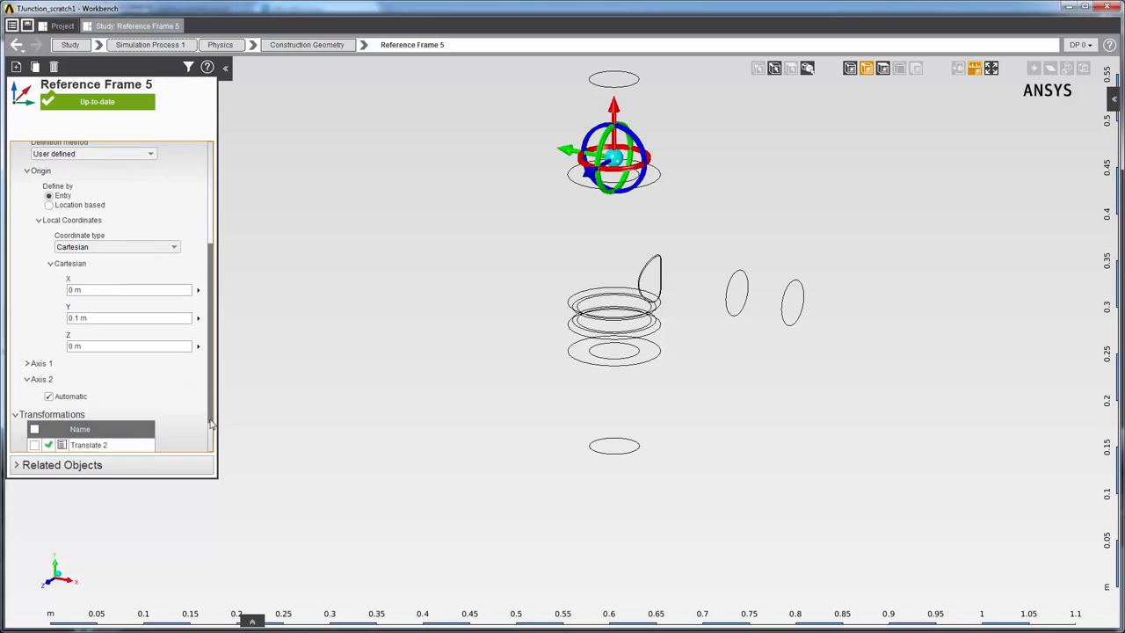
click(27, 360)
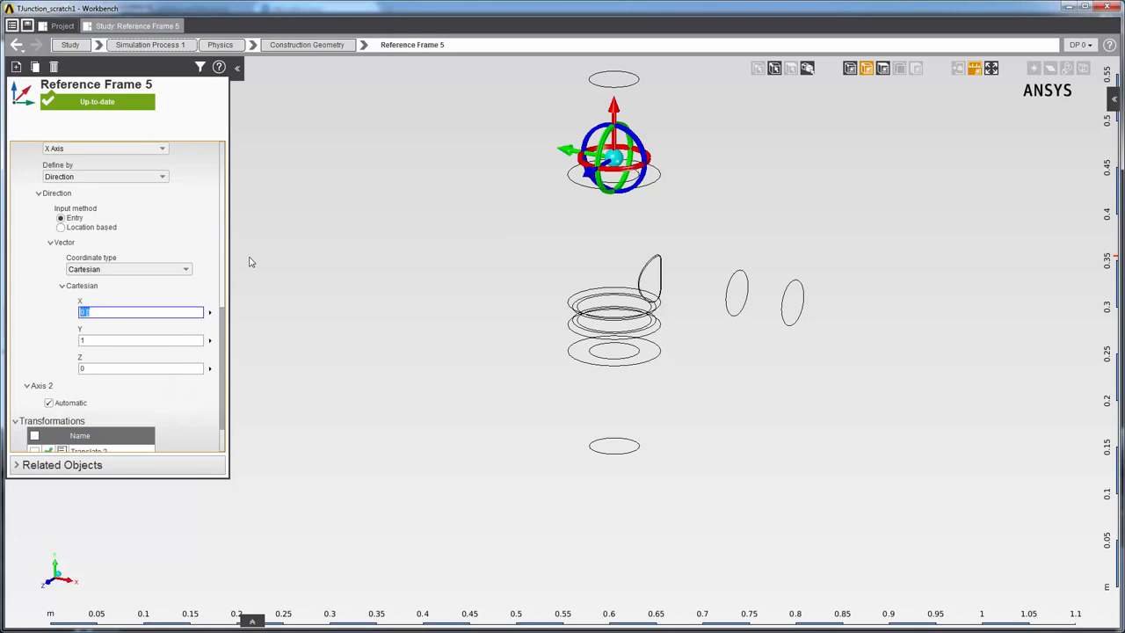
key(Return)
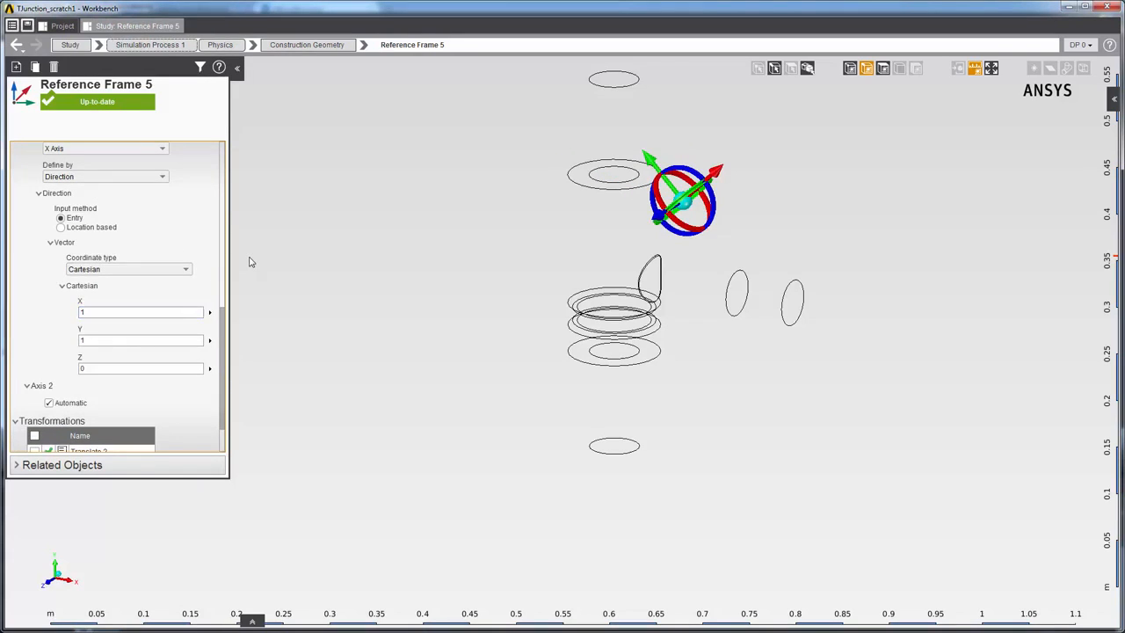
click(116, 342)
text(0)
key(Return)
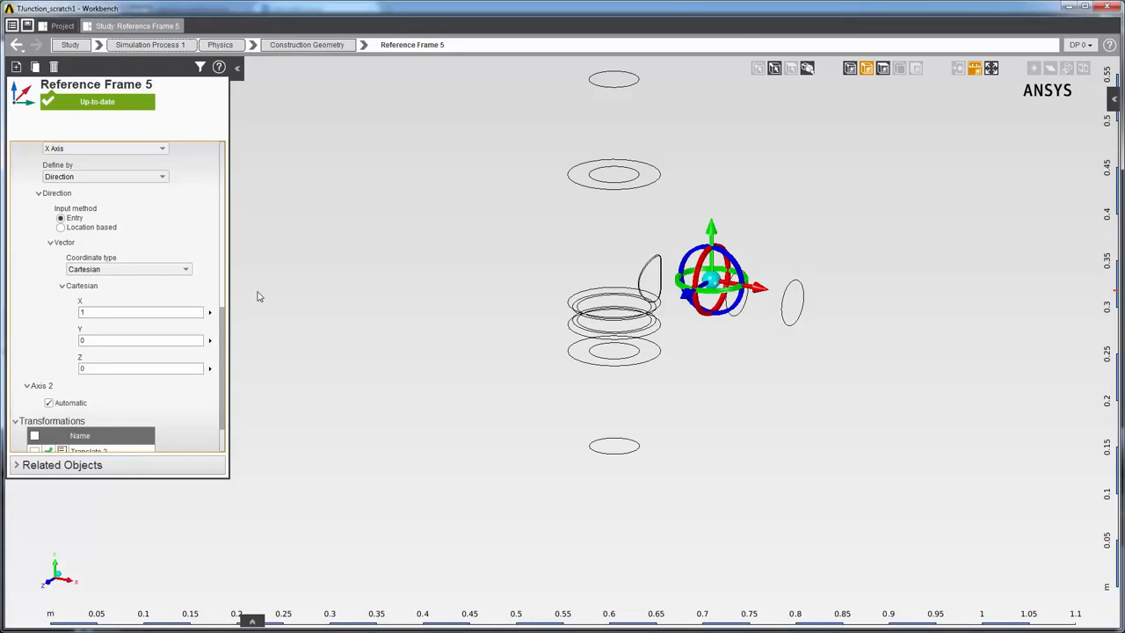
Add a reference frame with a location-based origin at the upper vertex of the side branch's junction curve, using vertex selection
right_click(455, 204)
mouse_move(506, 215)
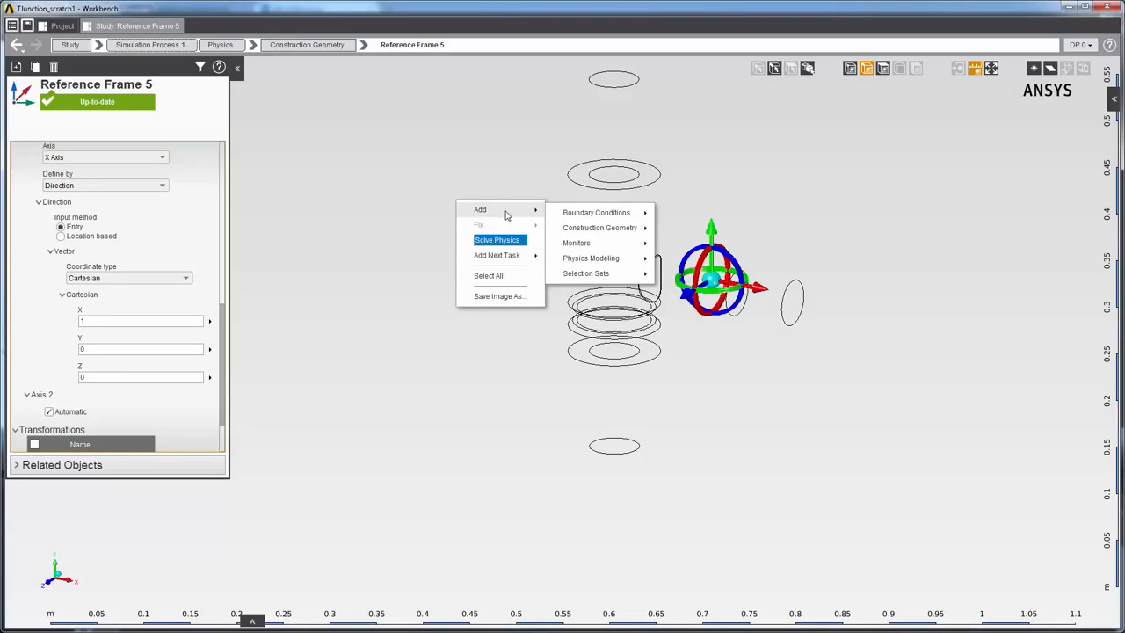
mouse_move(607, 228)
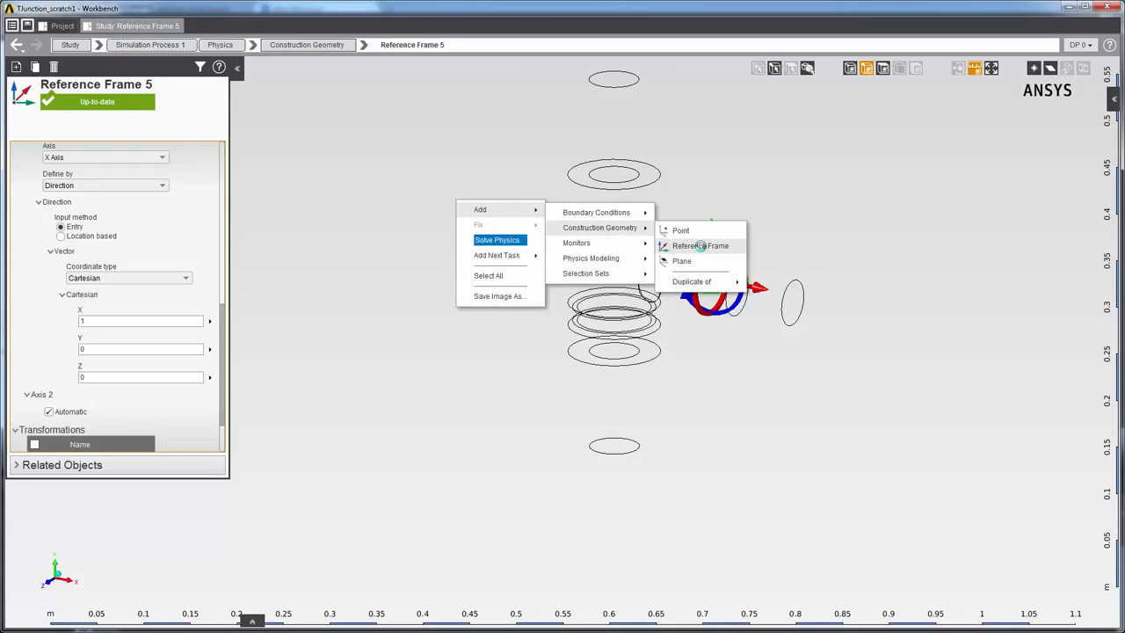
click(700, 246)
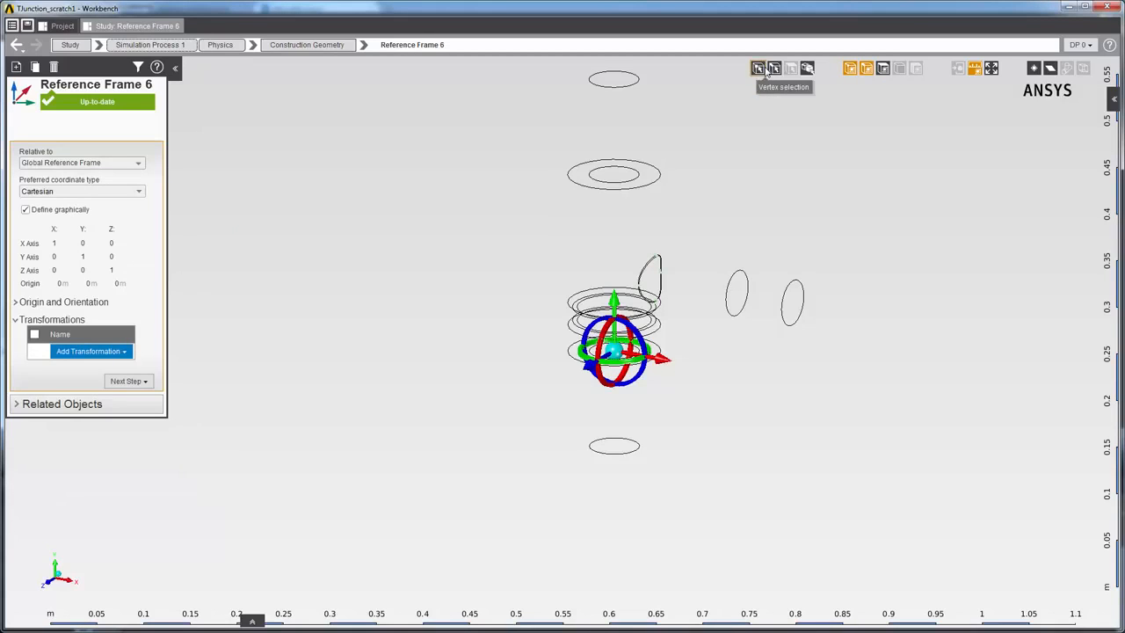
click(758, 67)
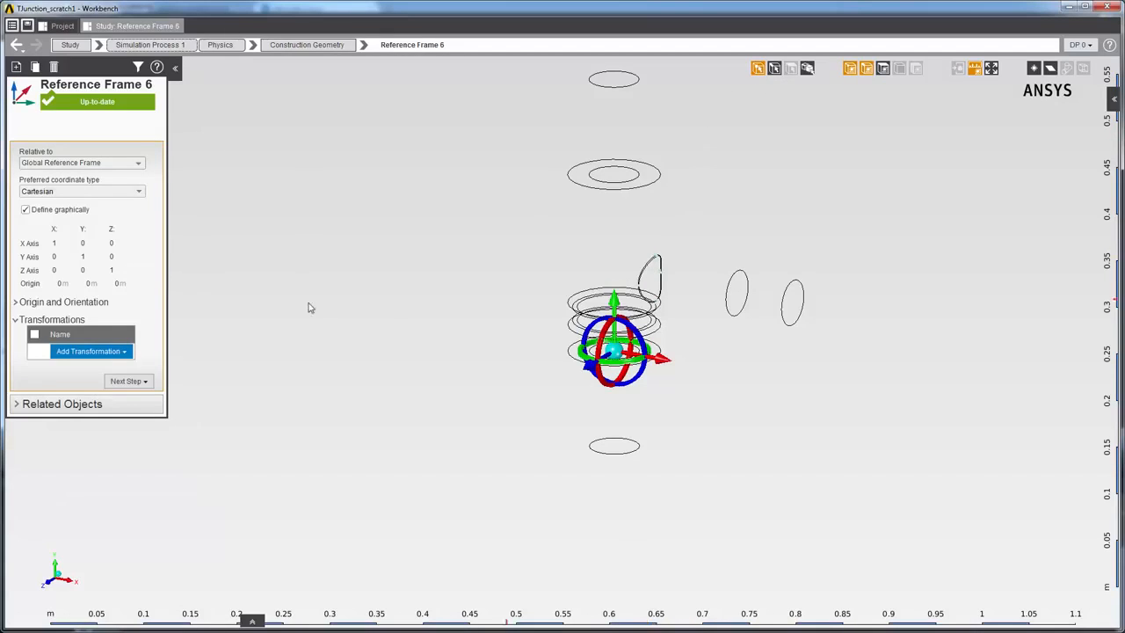
click(19, 303)
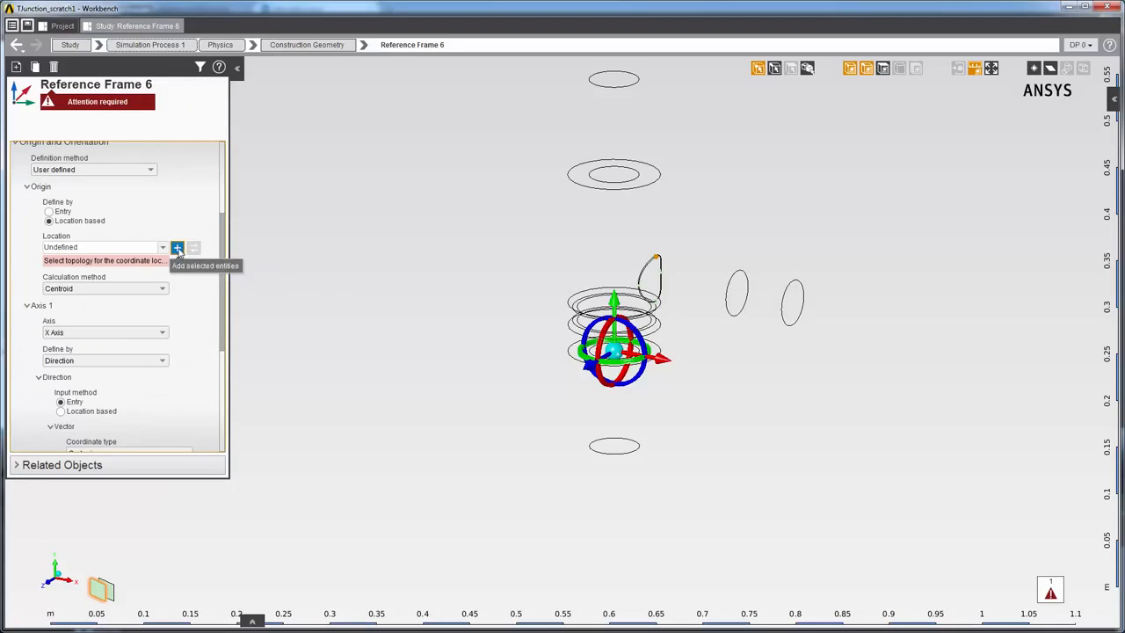
click(177, 249)
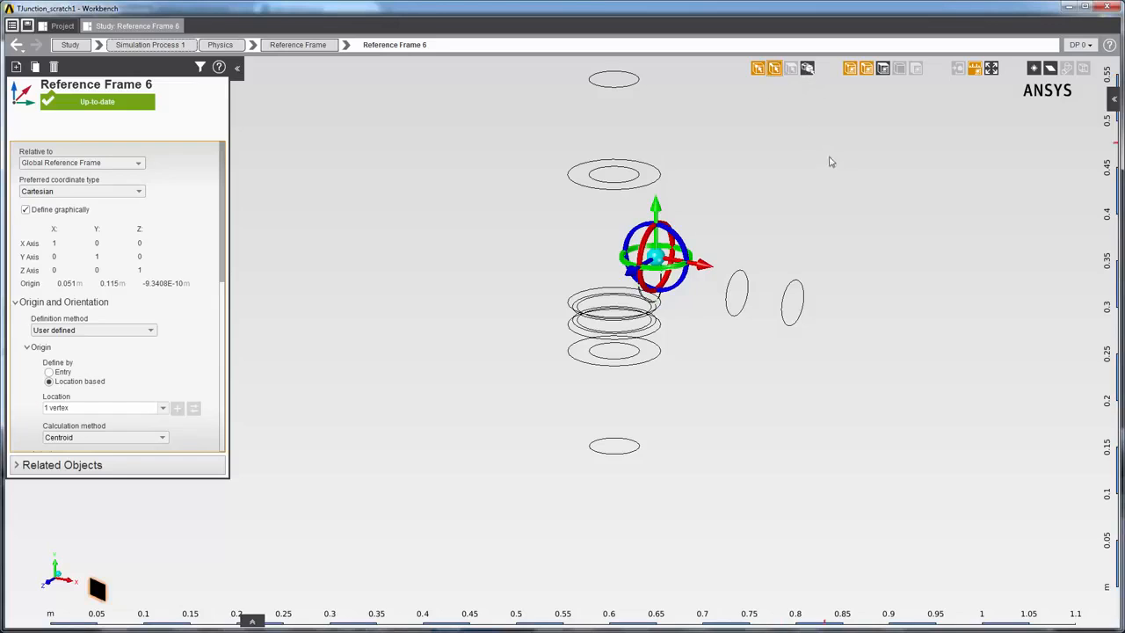
Add a reference frame based on the circular edge at the outer end of the side branch
click(799, 284)
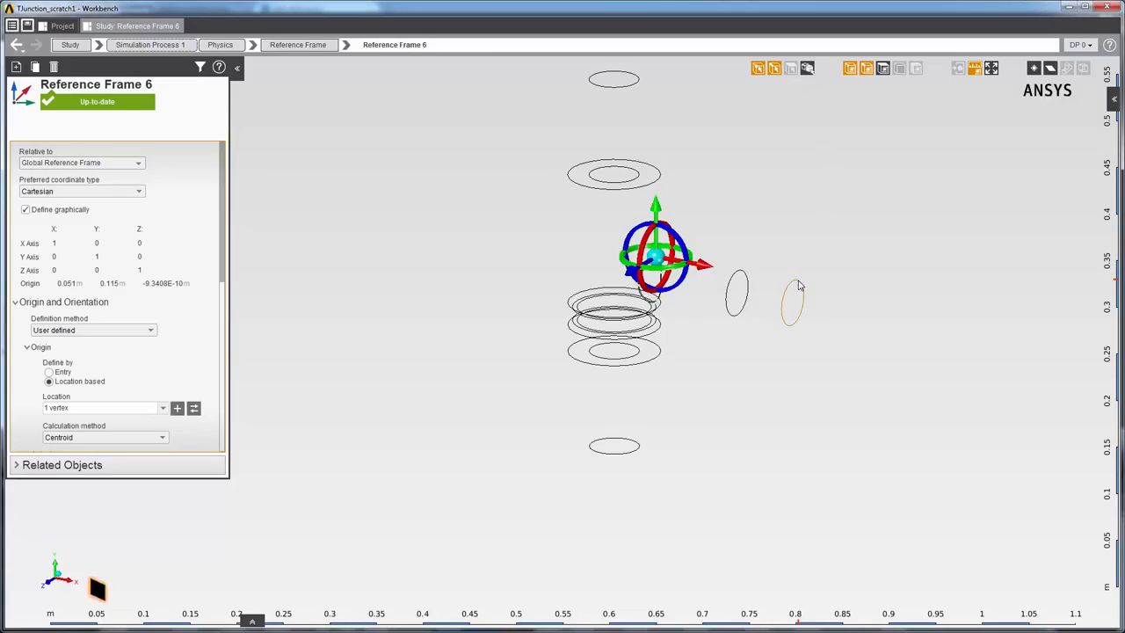
right_click(799, 284)
mouse_move(843, 290)
mouse_move(958, 293)
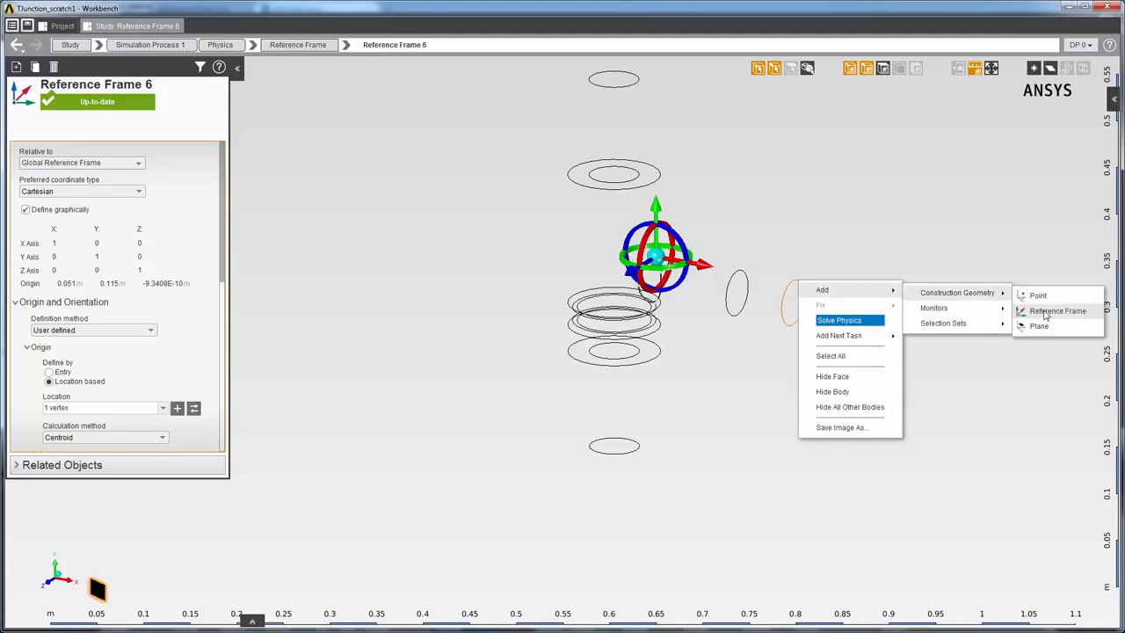
click(1045, 315)
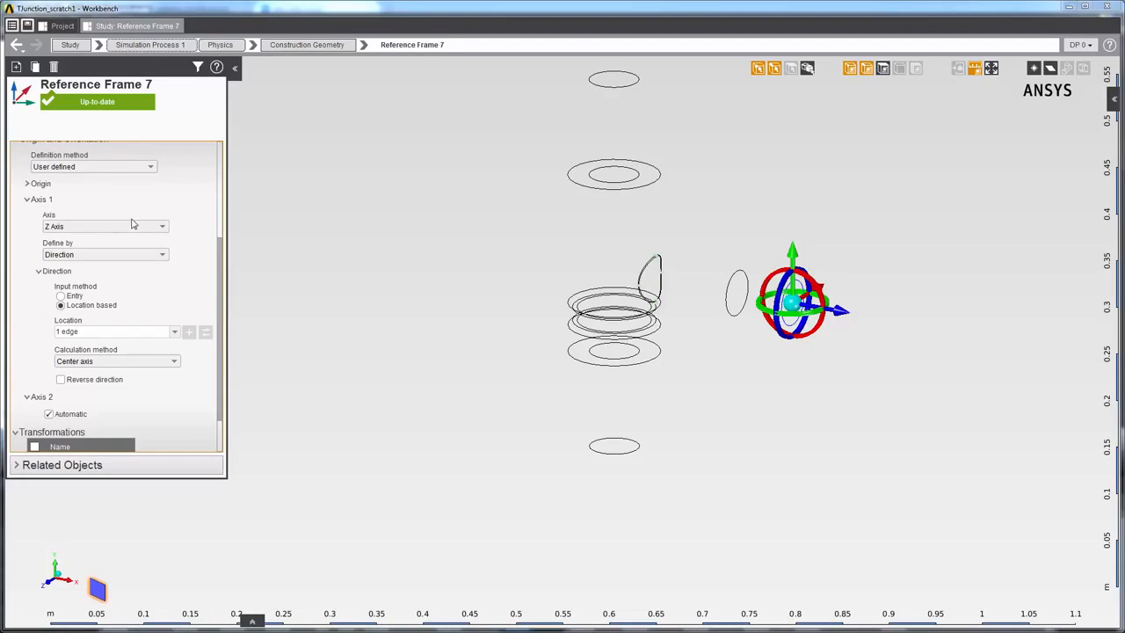
Set the frame's Axis 1 to the X Axis and enter its direction vector as X 0, Y 1, Z 0
click(161, 228)
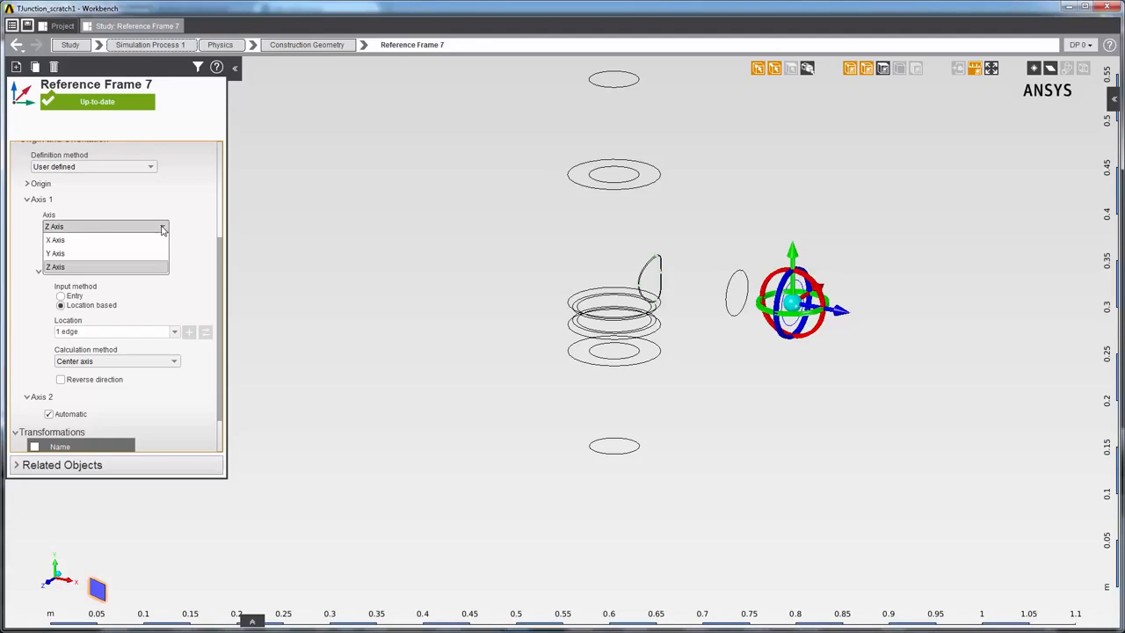
click(141, 244)
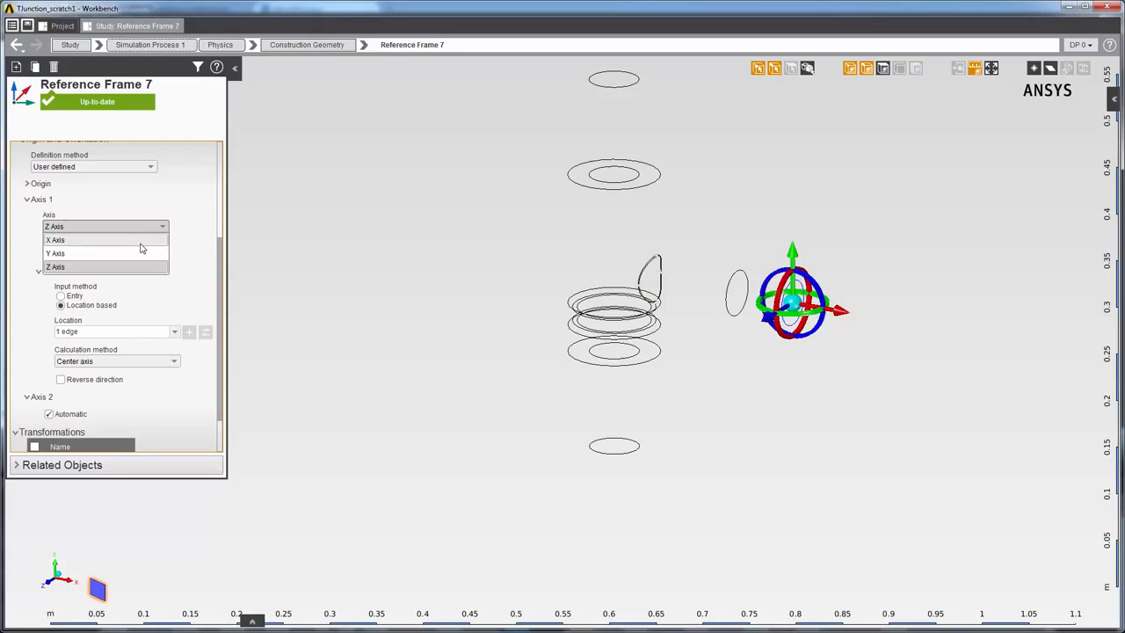
click(60, 296)
scroll(121, 369, down, 1)
click(128, 387)
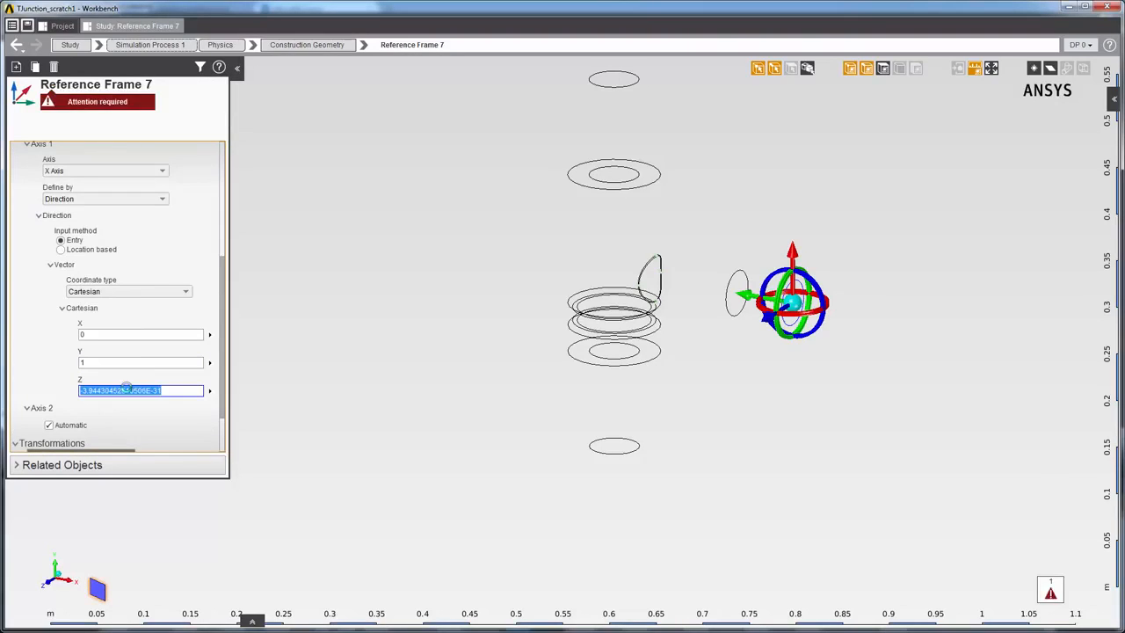
text(0)
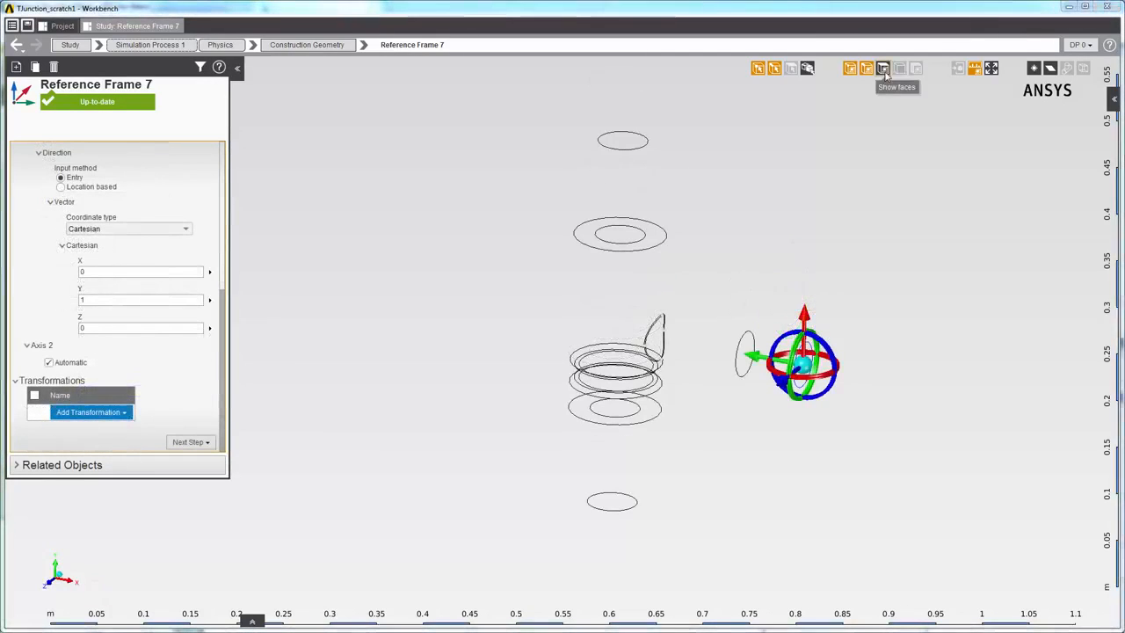
Show the faces of the T-junction geometry and bring the side branch into close view
click(885, 74)
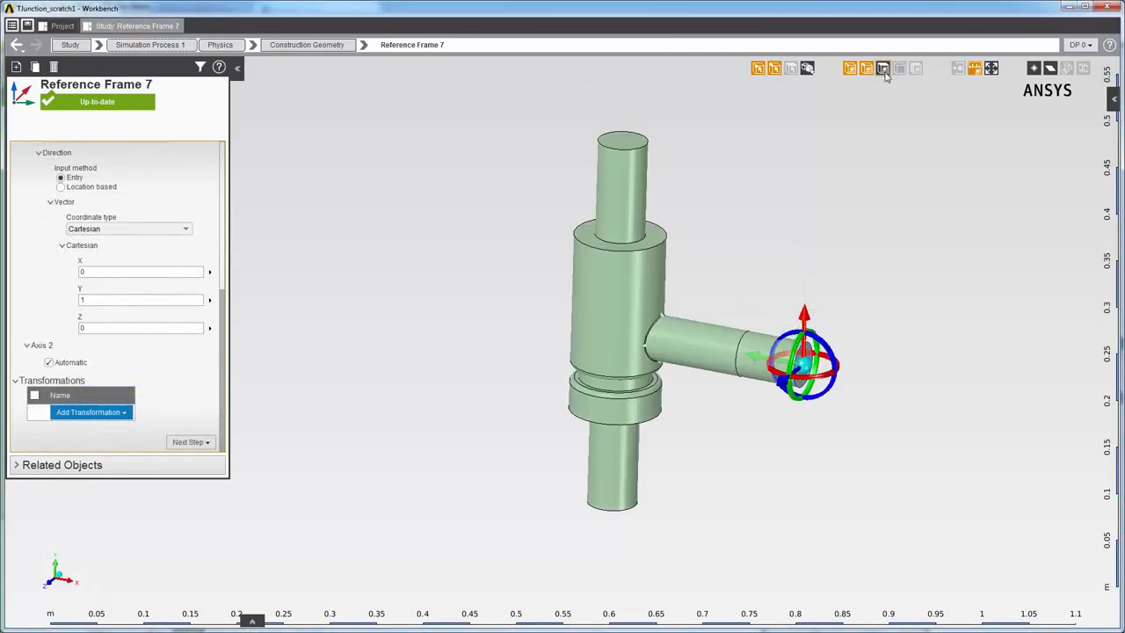
scroll(841, 277, up, 5)
scroll(841, 280, up, 3)
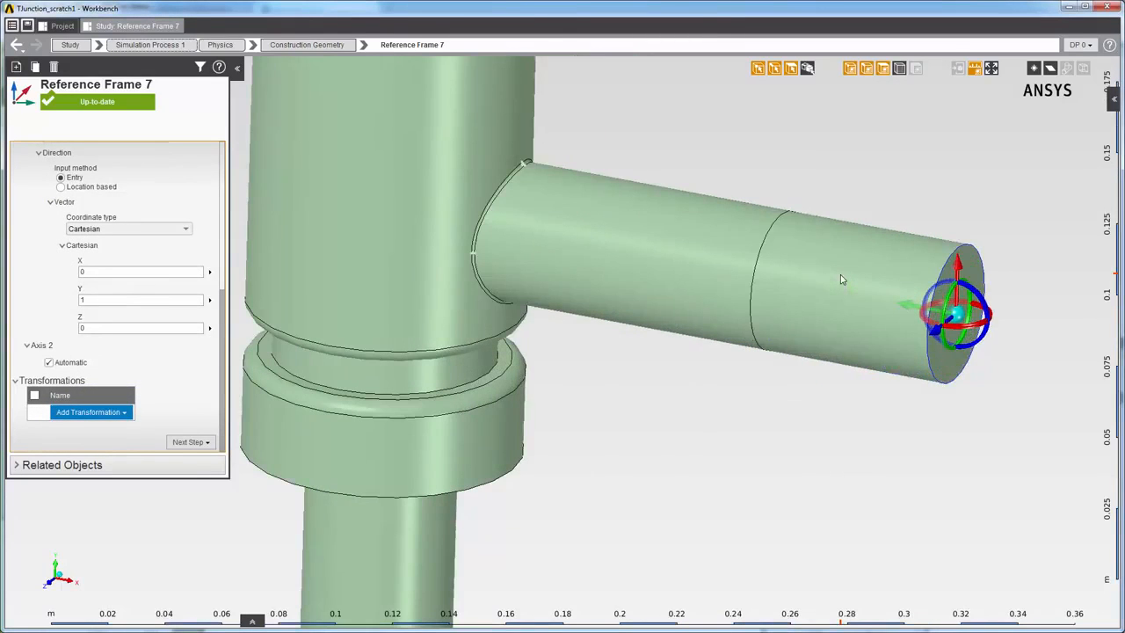
Define Axis 1 by a location-based point, using the Hit Point method on the side branch's outer end face
scroll(115, 224, up, 3)
click(115, 216)
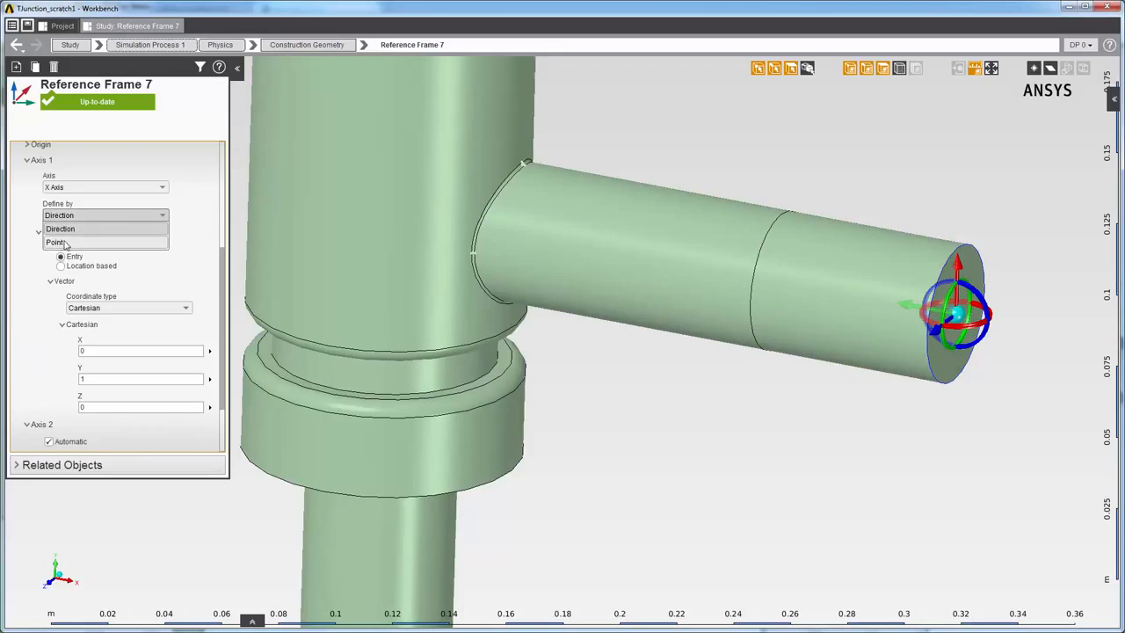
click(67, 243)
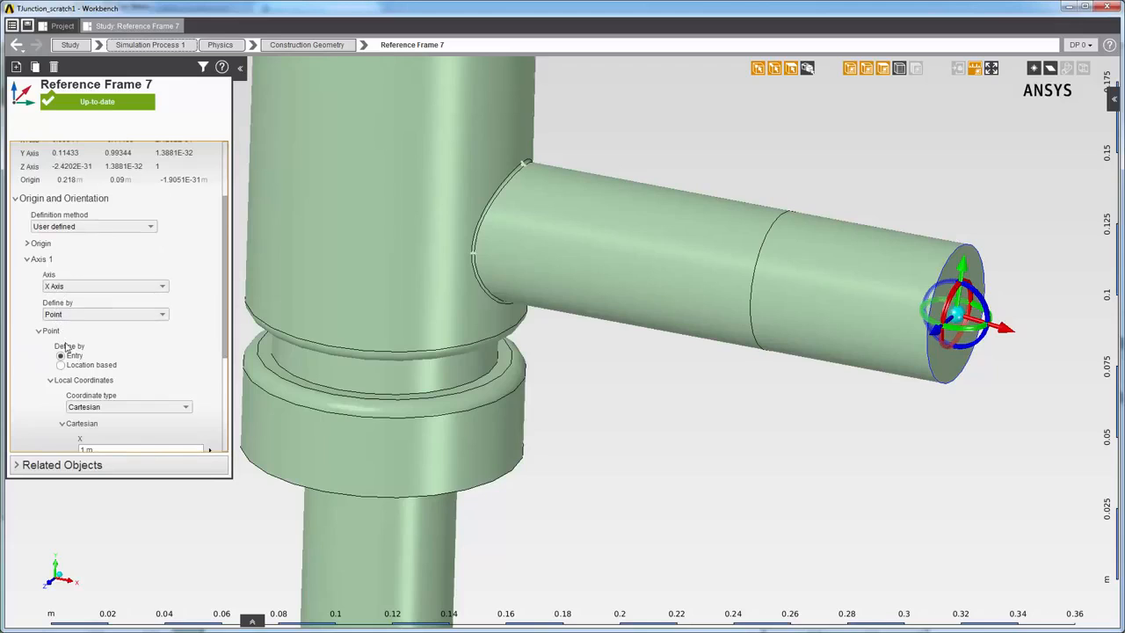
click(61, 366)
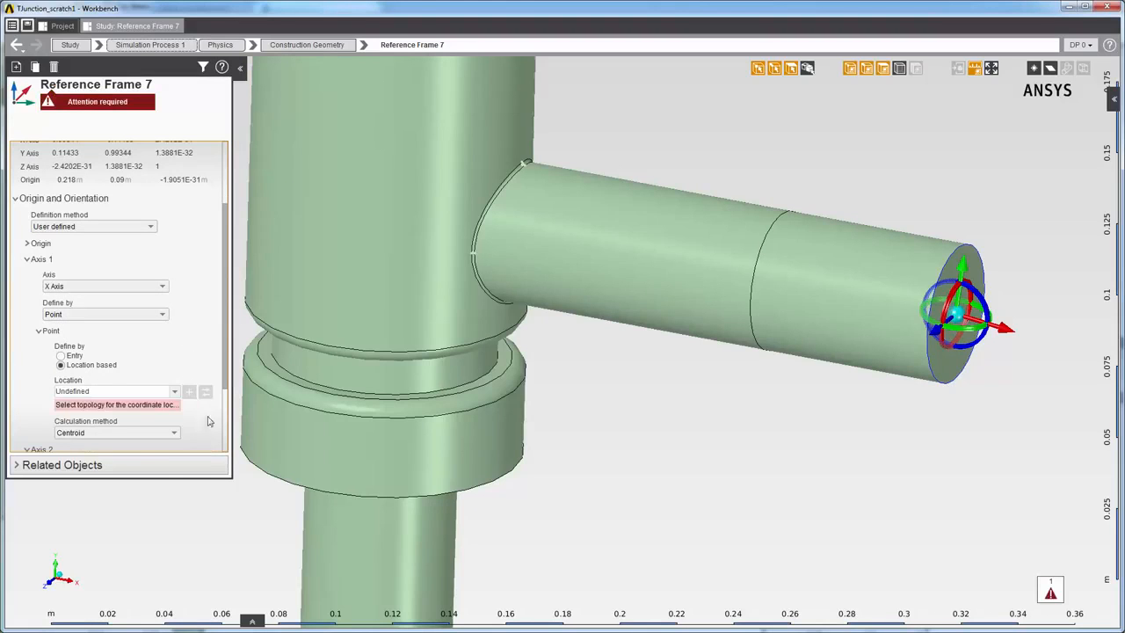
click(162, 434)
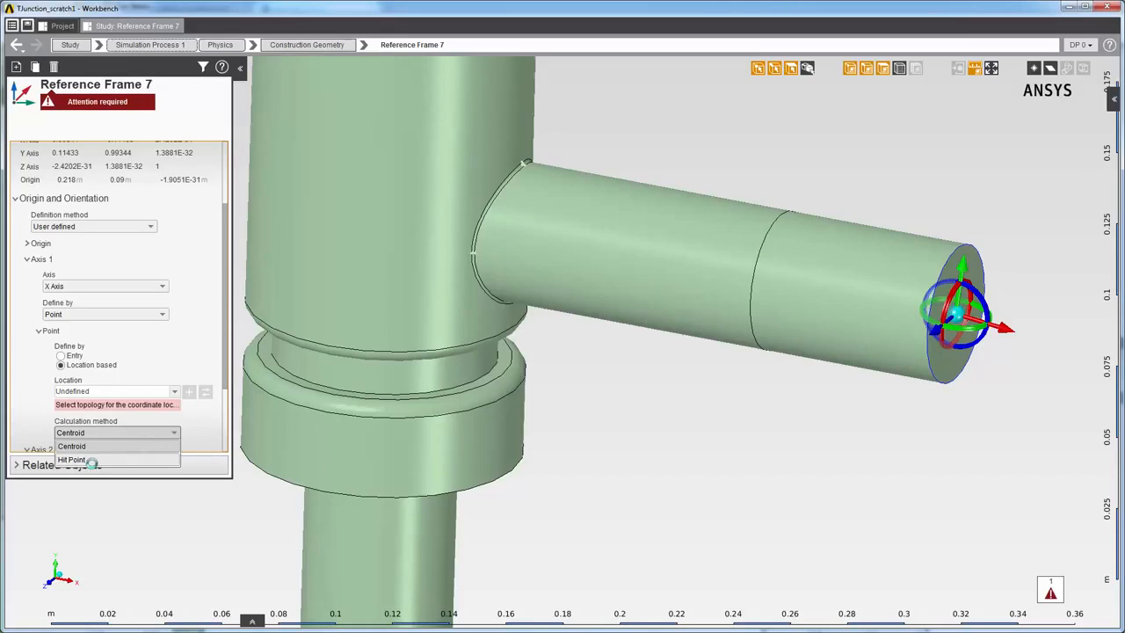
click(88, 458)
click(980, 278)
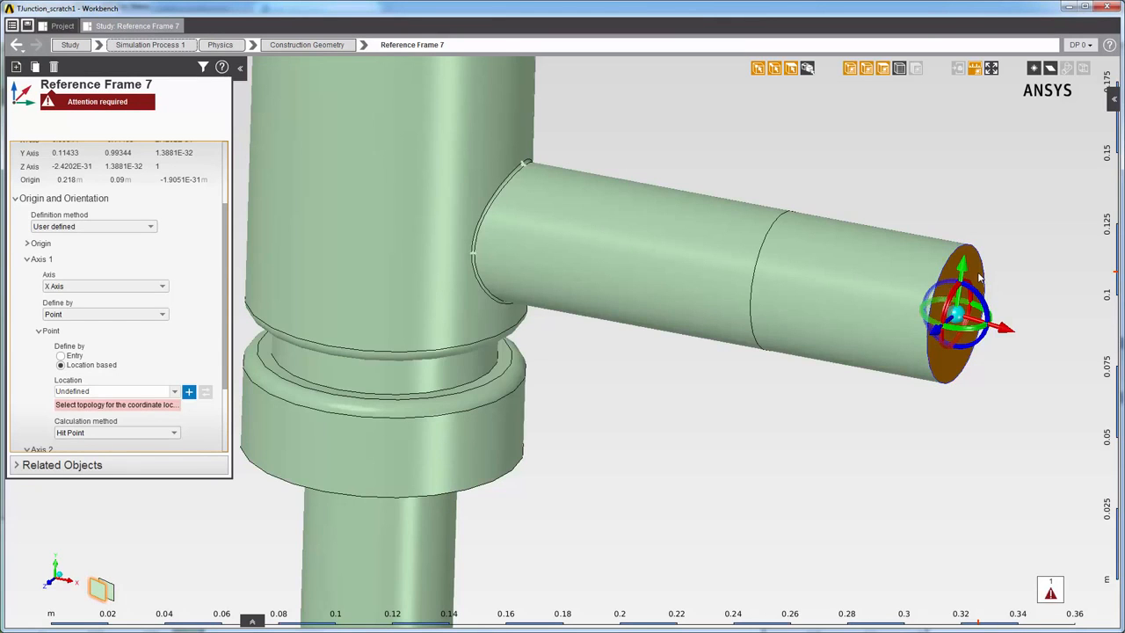
click(189, 393)
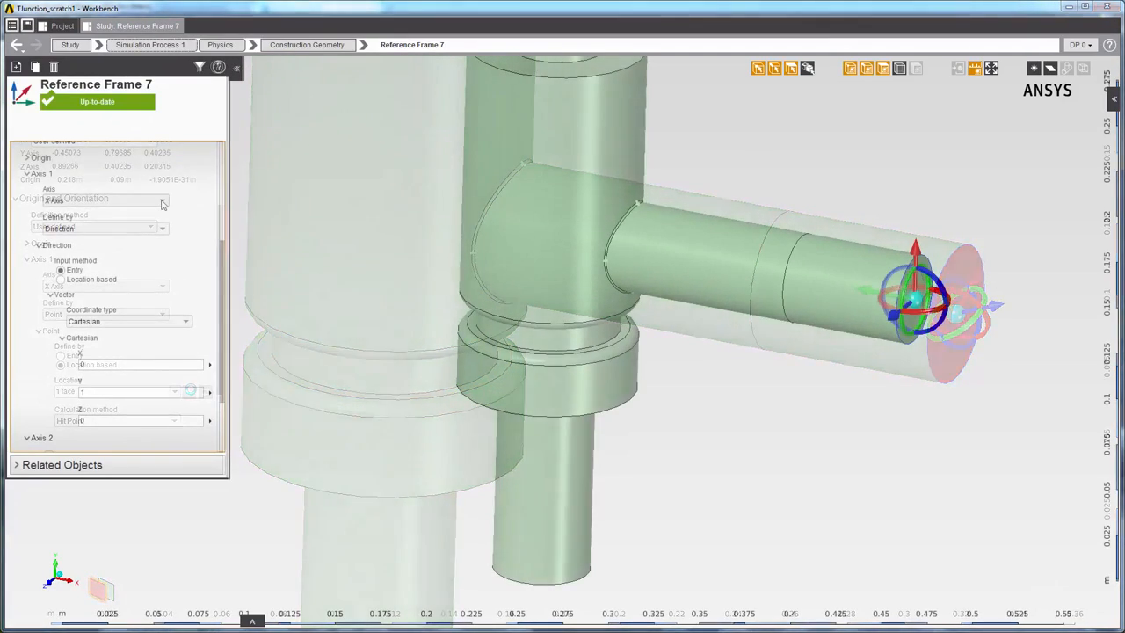
Set Axis 1 to the Z Axis with a location-based direction from the side branch's outer end face, and reverse that direction
click(163, 202)
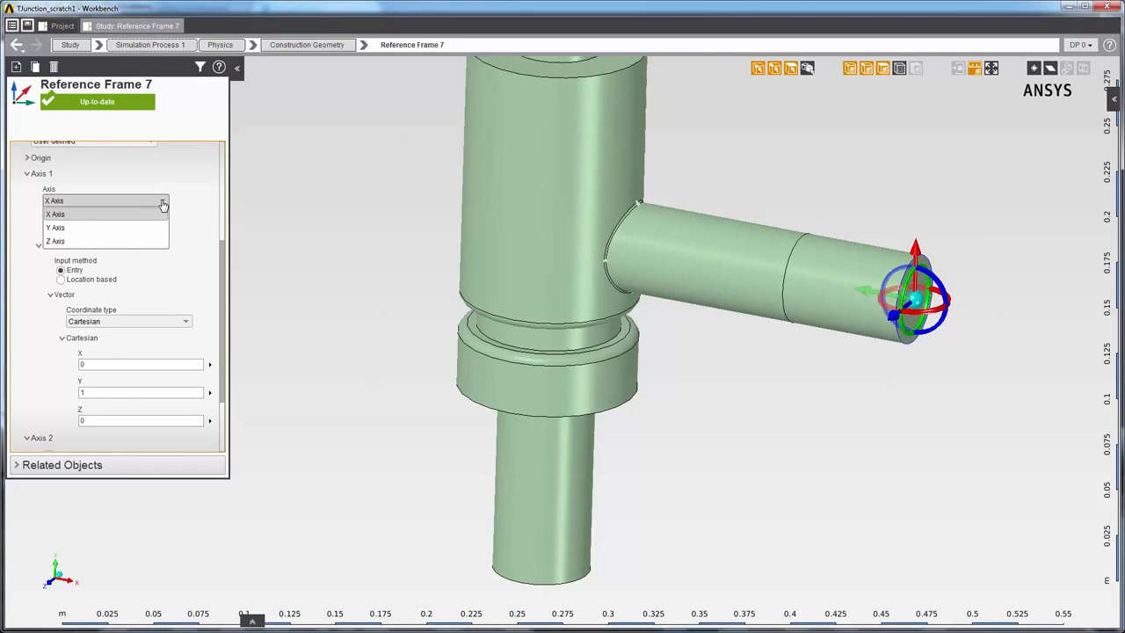
click(140, 240)
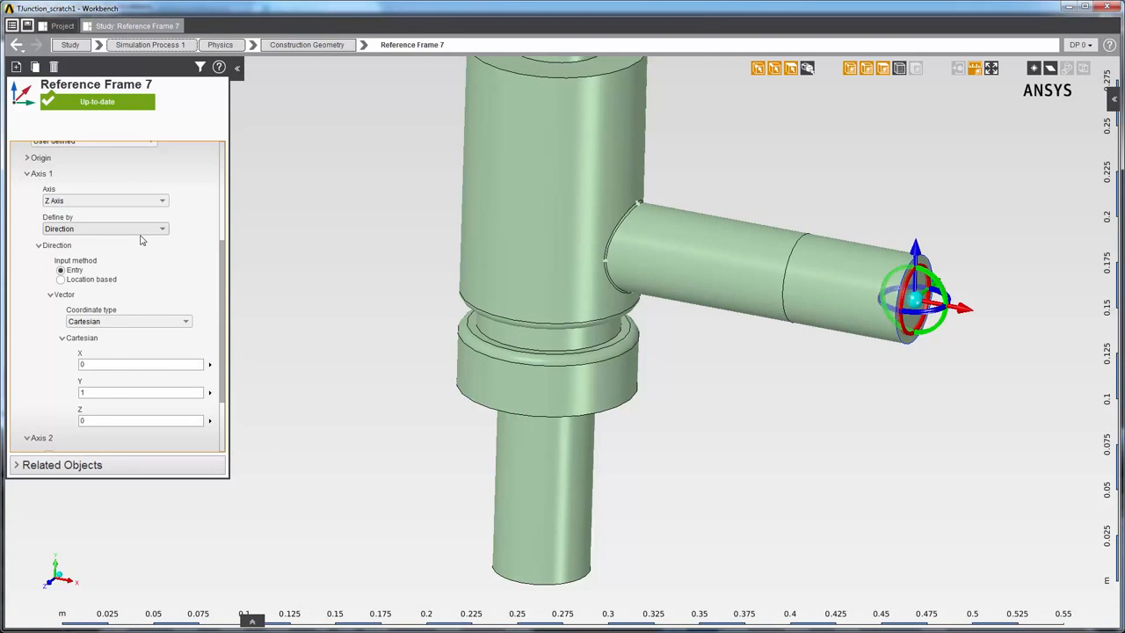
click(61, 280)
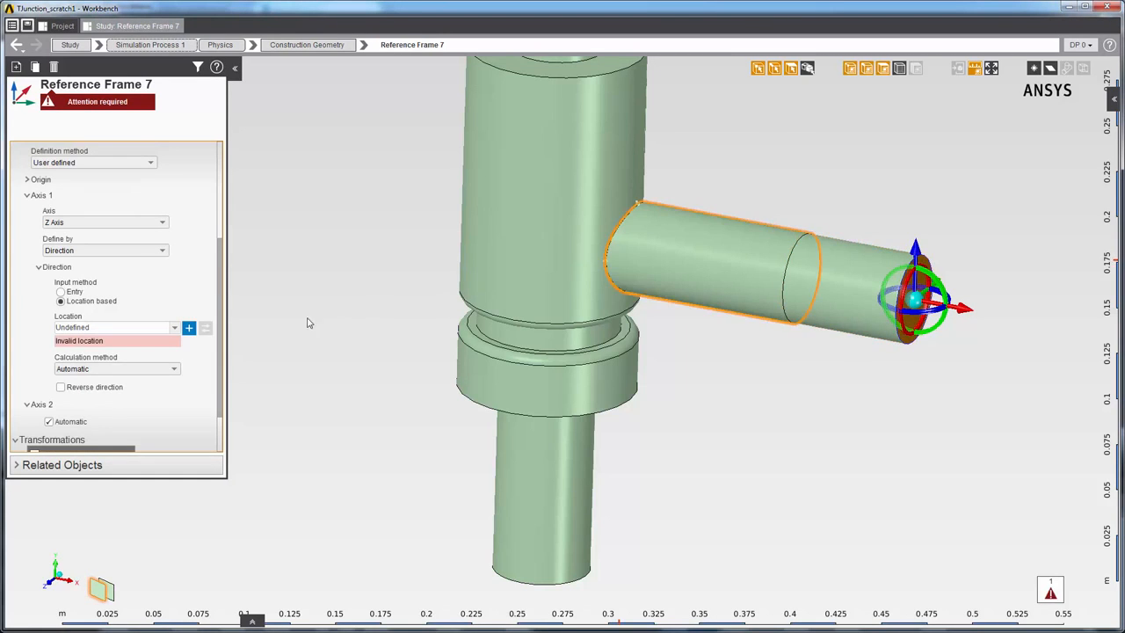
click(190, 328)
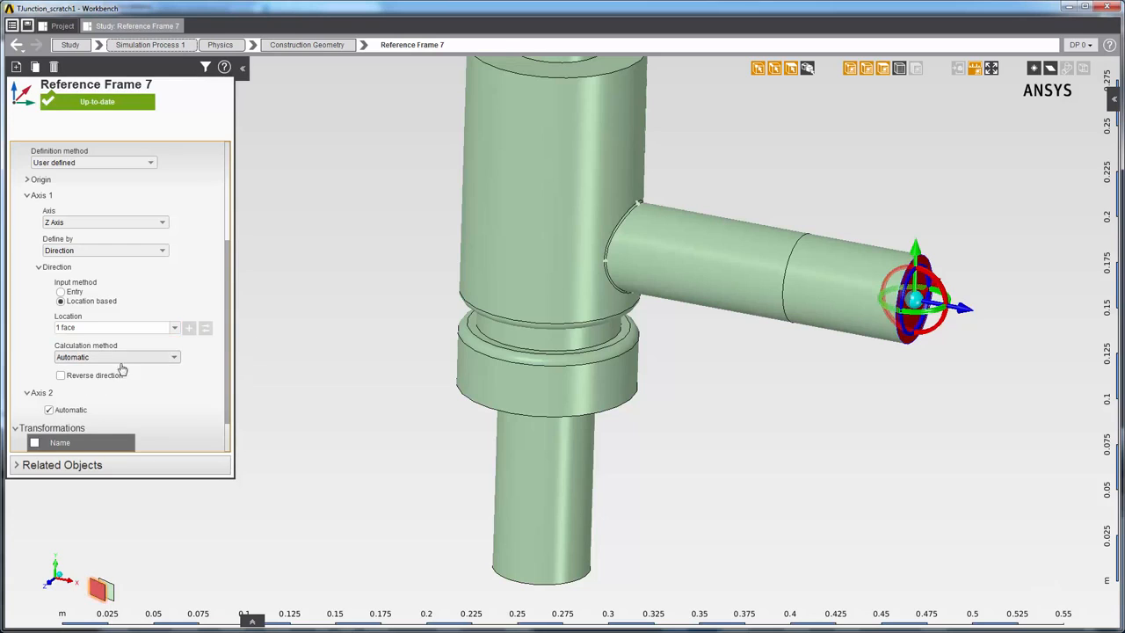
click(61, 376)
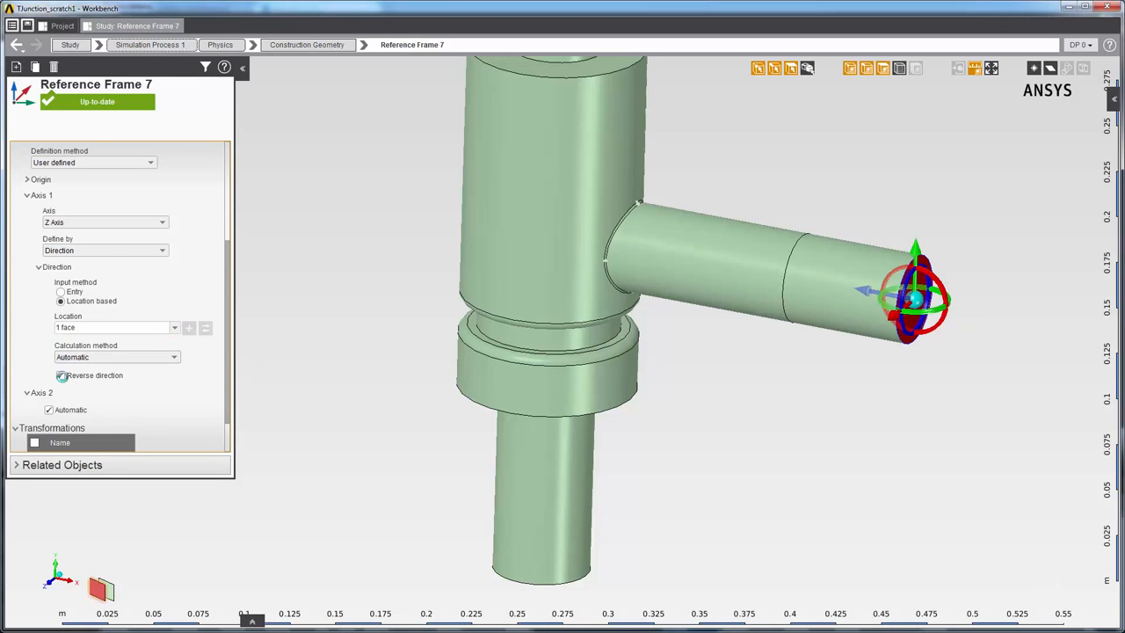
click(62, 375)
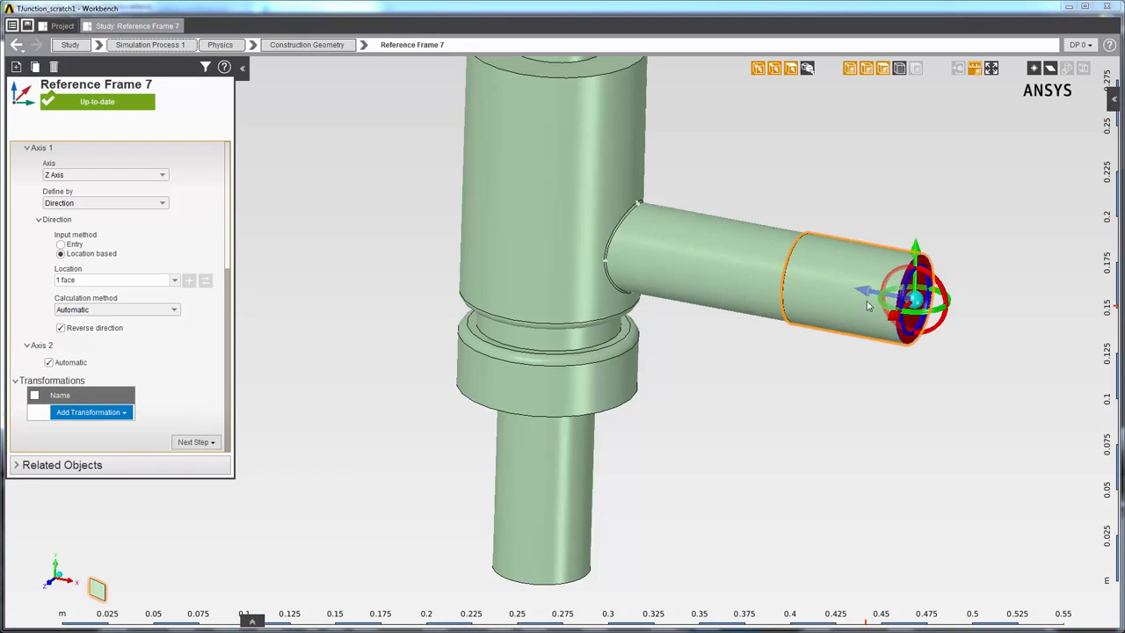
Graphically translate the frame along its Z axis into the side branch and rotate it about its X axis
drag(849, 290, 693, 259)
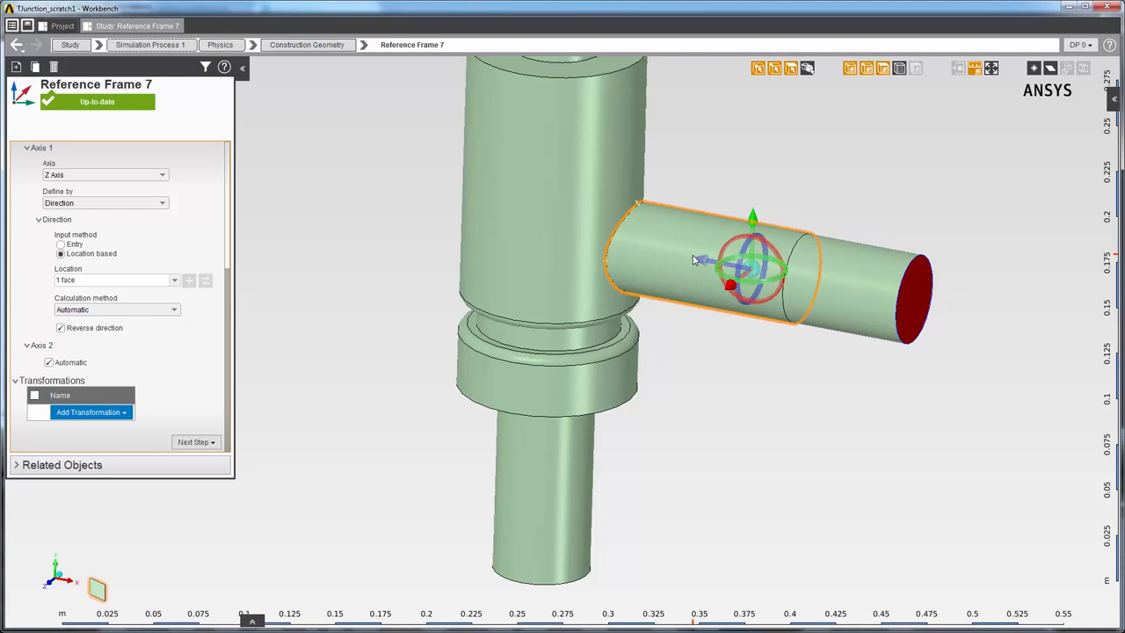
click(131, 412)
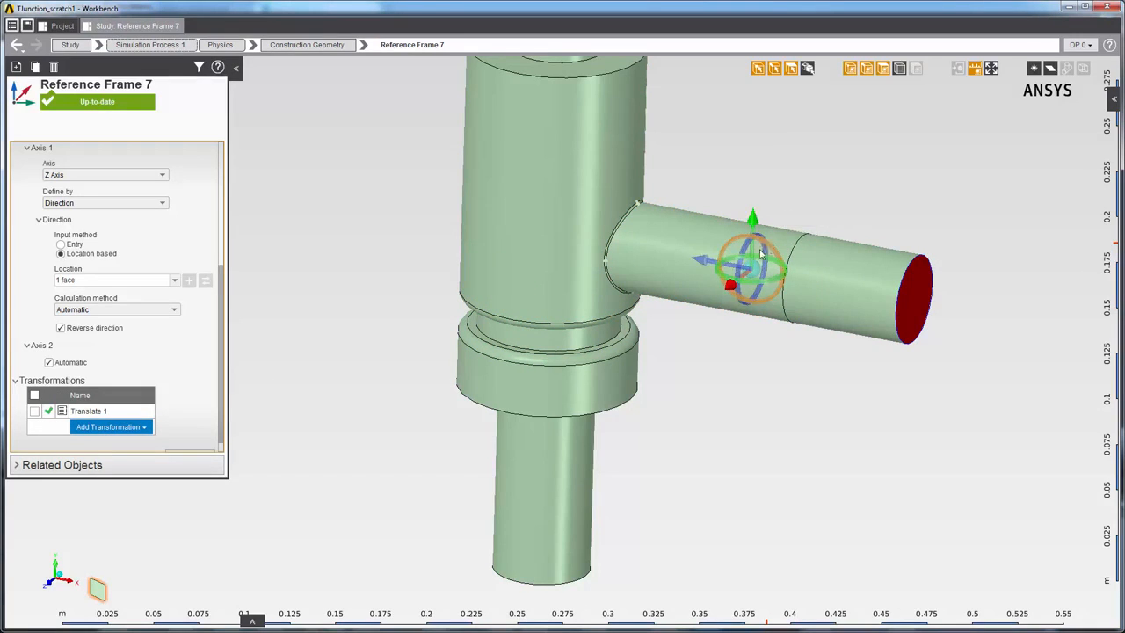
drag(766, 252, 735, 275)
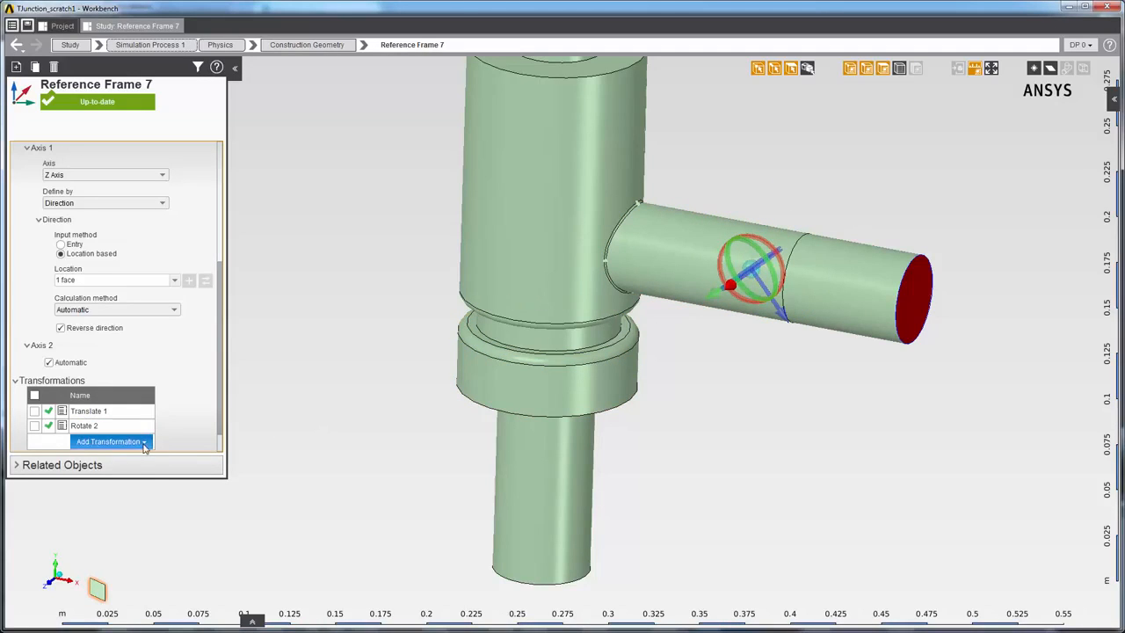
click(144, 446)
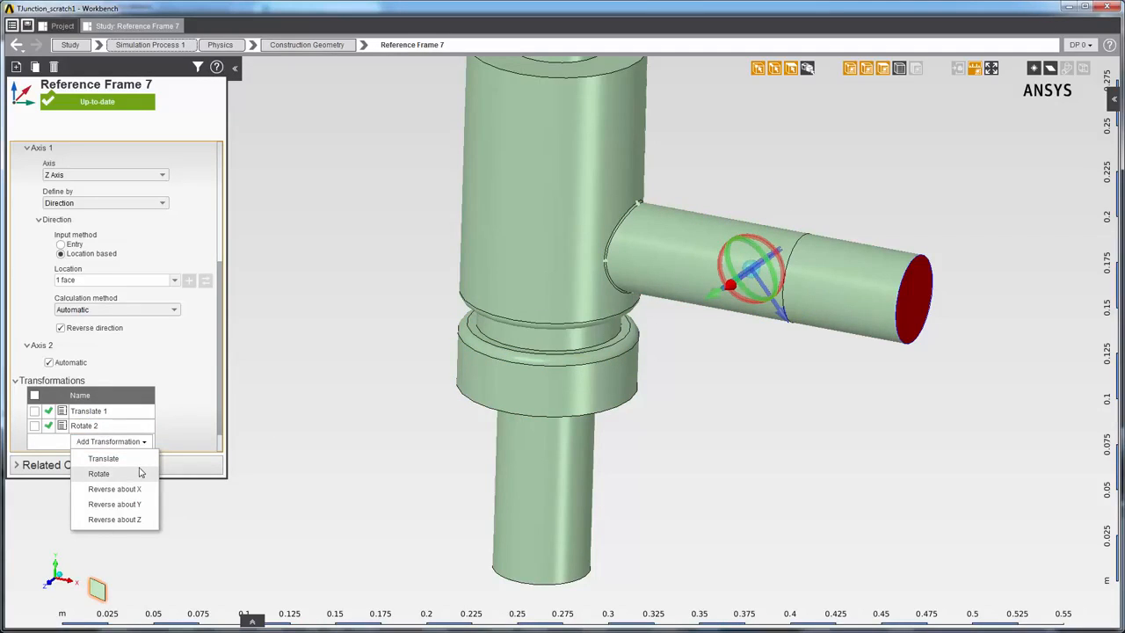
Delete the rotate and translate transformations from the reference frame
click(34, 425)
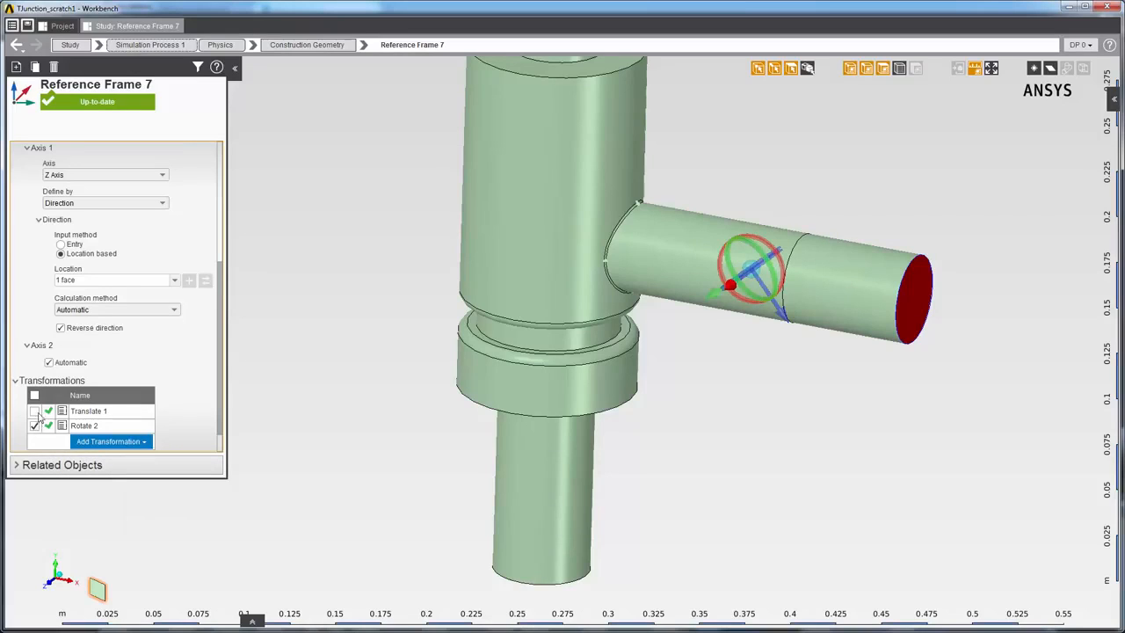
click(149, 128)
click(175, 174)
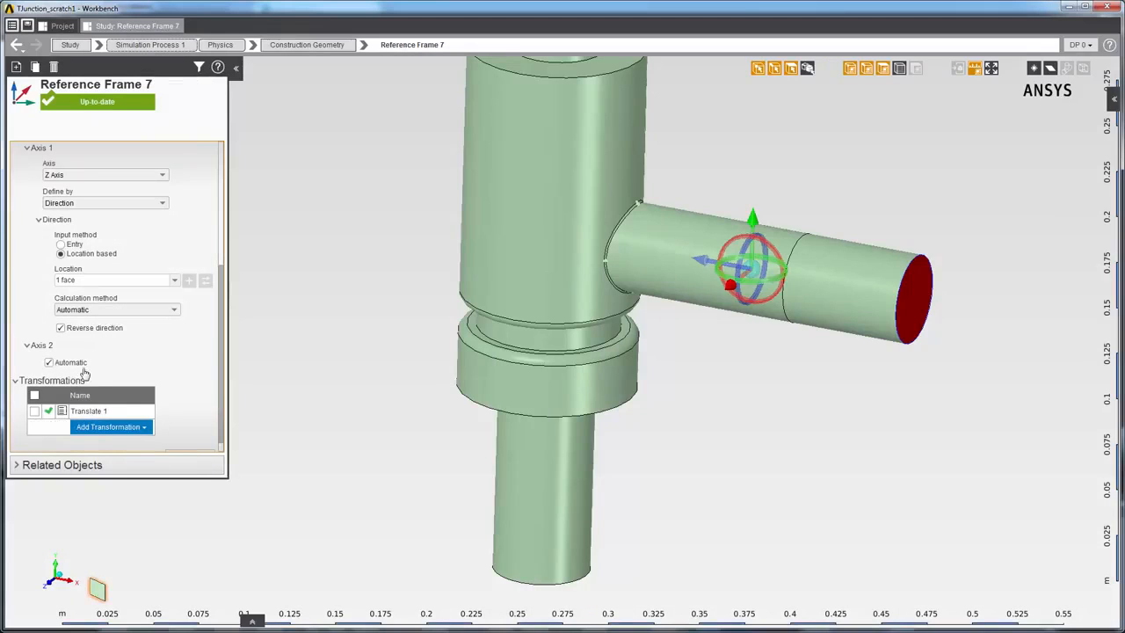
click(34, 410)
click(148, 128)
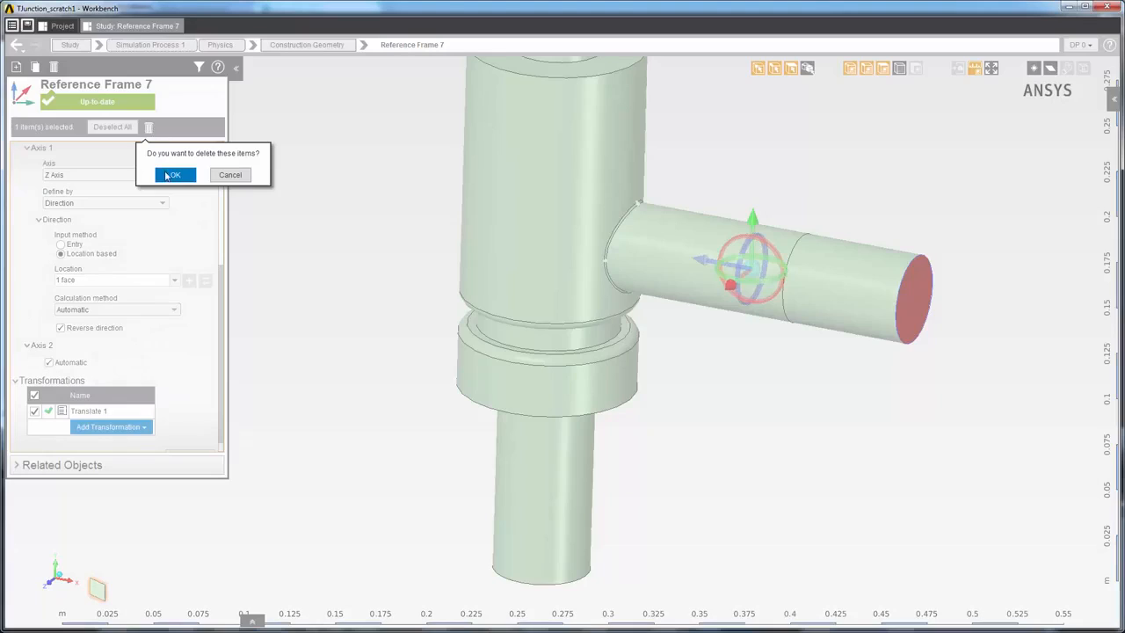
click(171, 174)
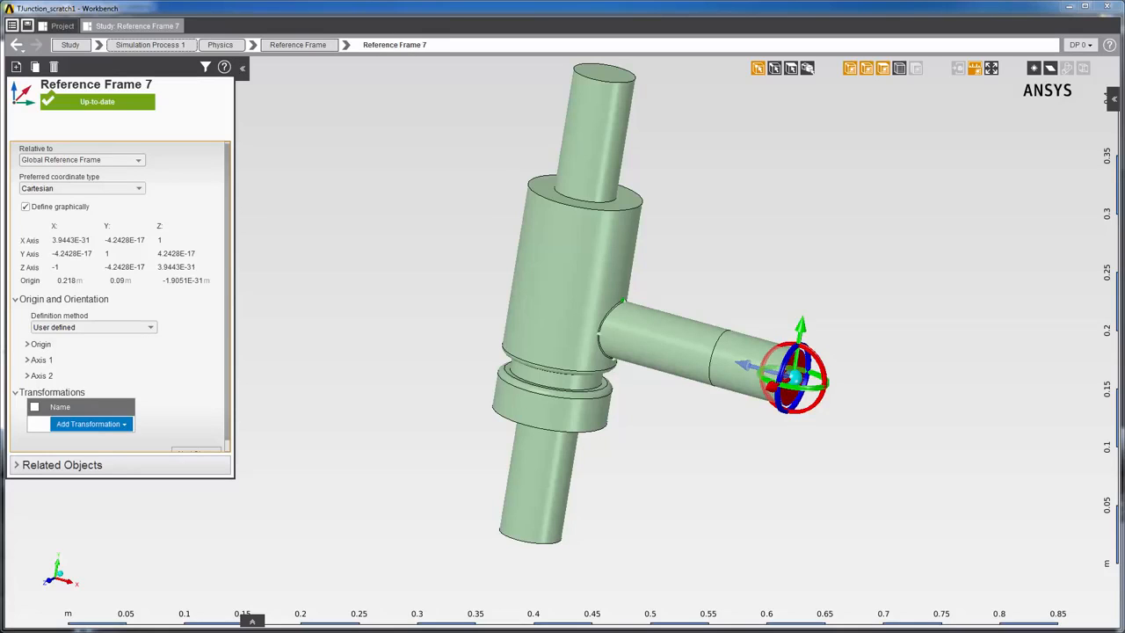
Rotate the frame graphically by about 2.25 radians about its X axis and define it relative to Reference Frame 6
click(141, 162)
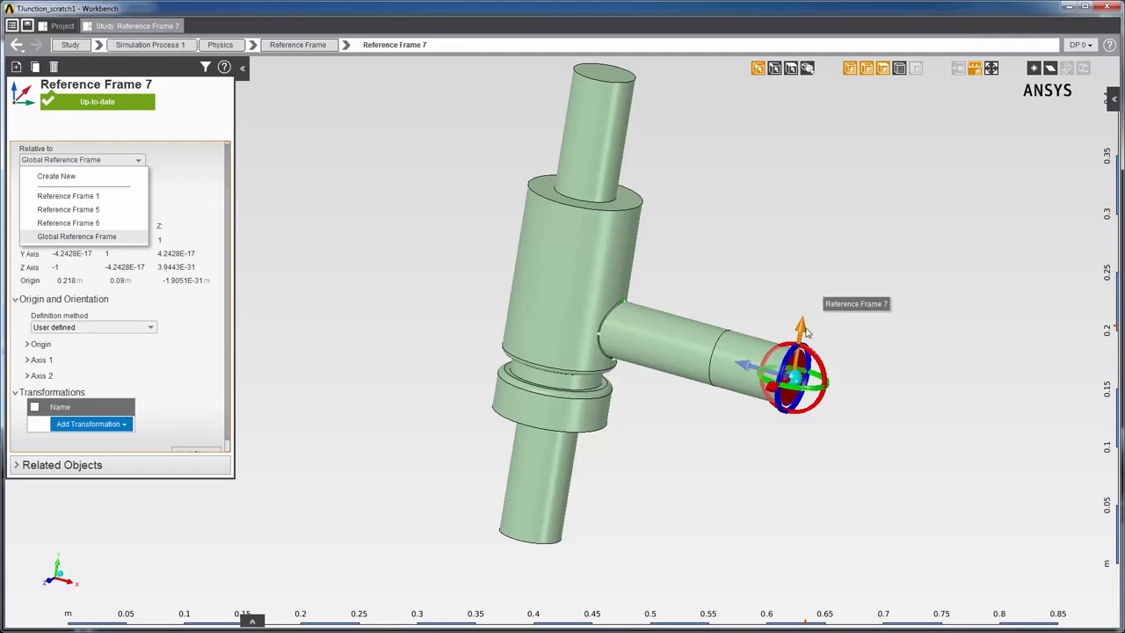
drag(810, 352, 747, 388)
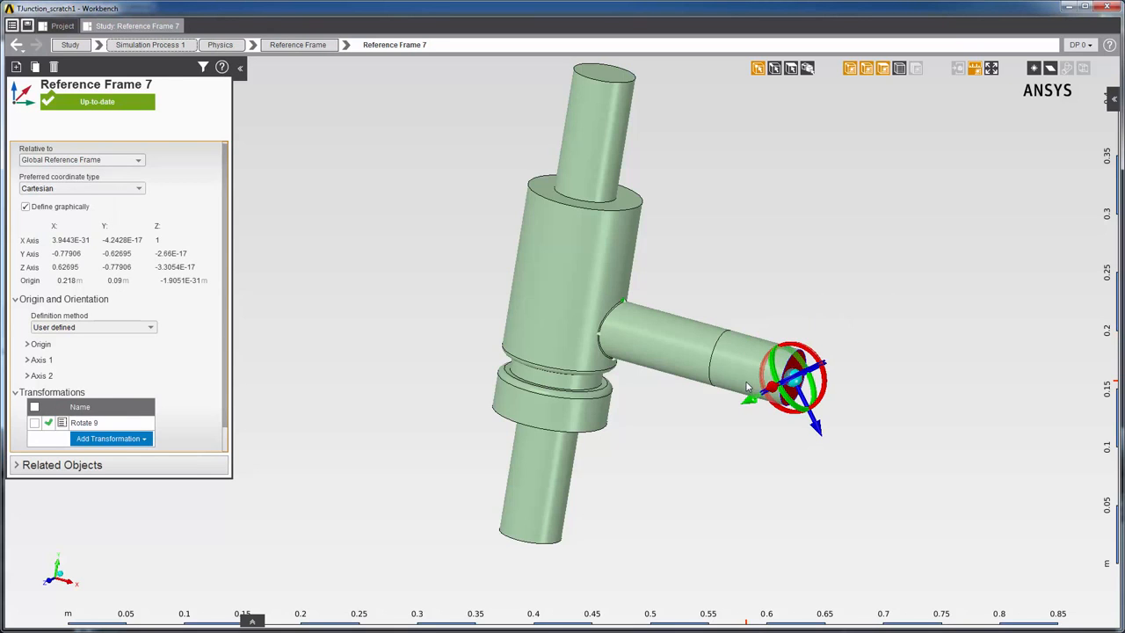
click(132, 165)
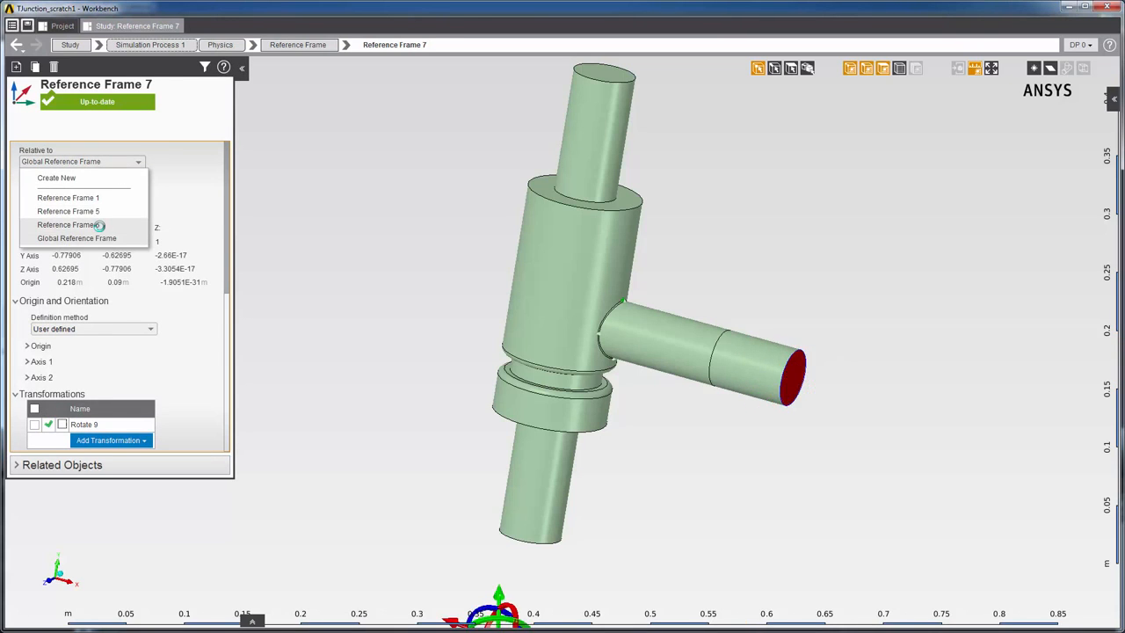
click(99, 226)
Apply the frame's rotate transformation relative to Parent
drag(228, 263, 229, 374)
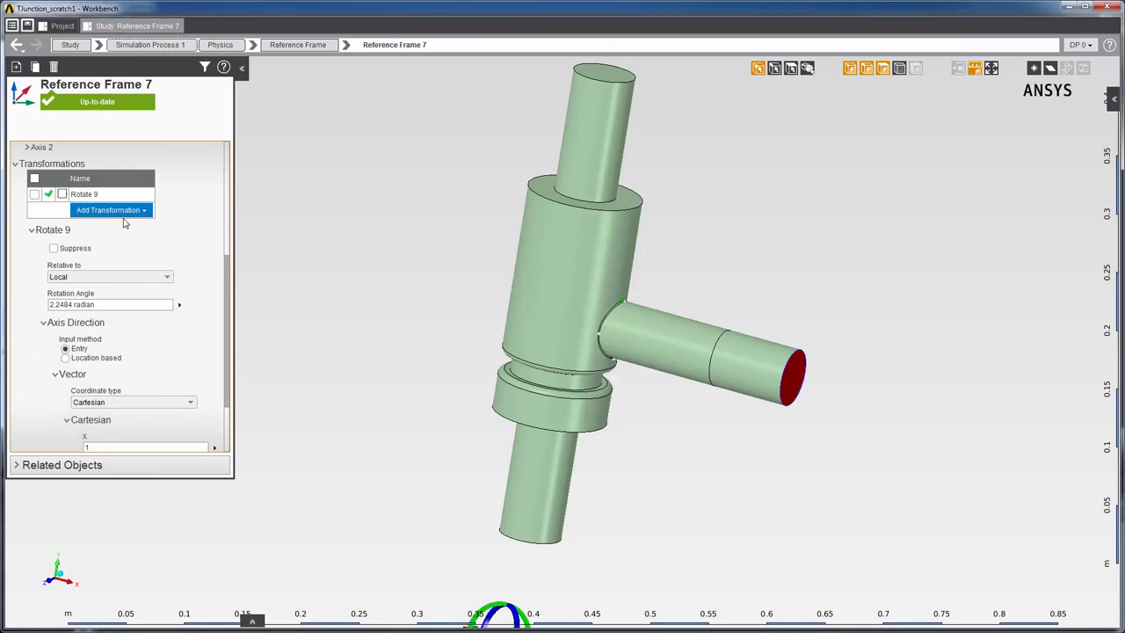
click(127, 280)
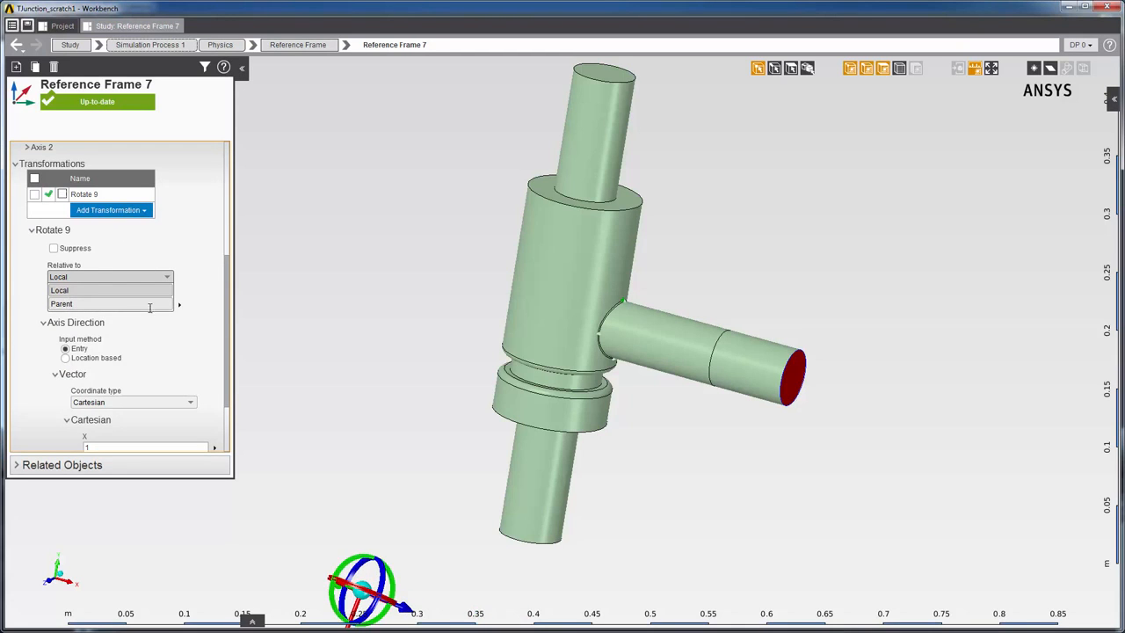
click(150, 304)
scroll(232, 293, up, 3)
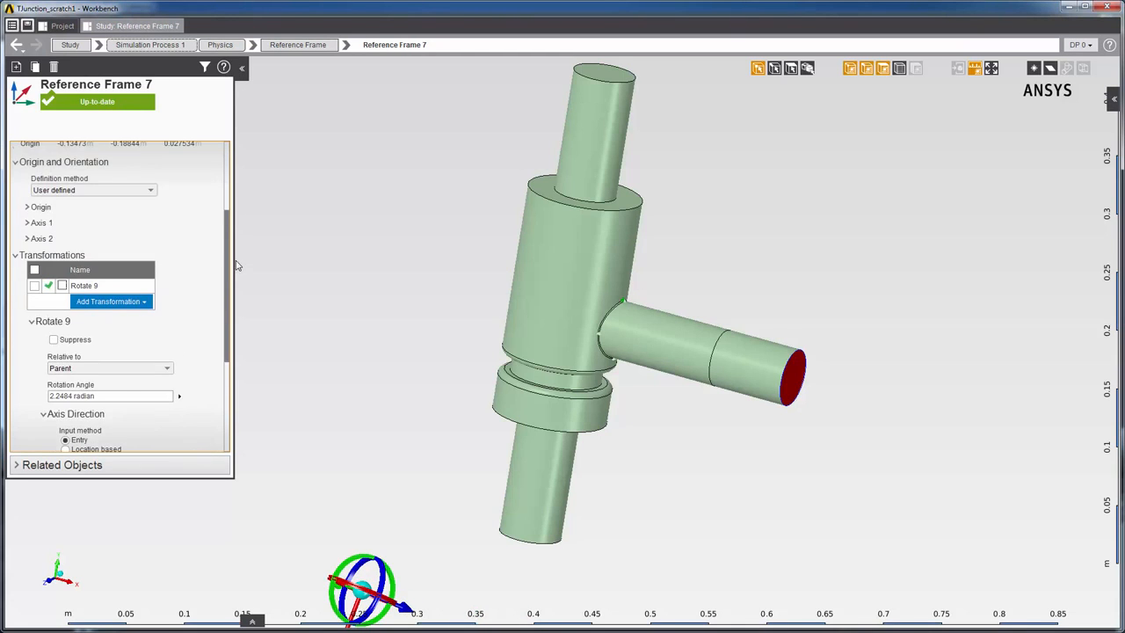
Display Reference Frame 6 together with Reference Frame 7 and move Reference Frame 6 along its X axis, away from the main pipe
click(292, 46)
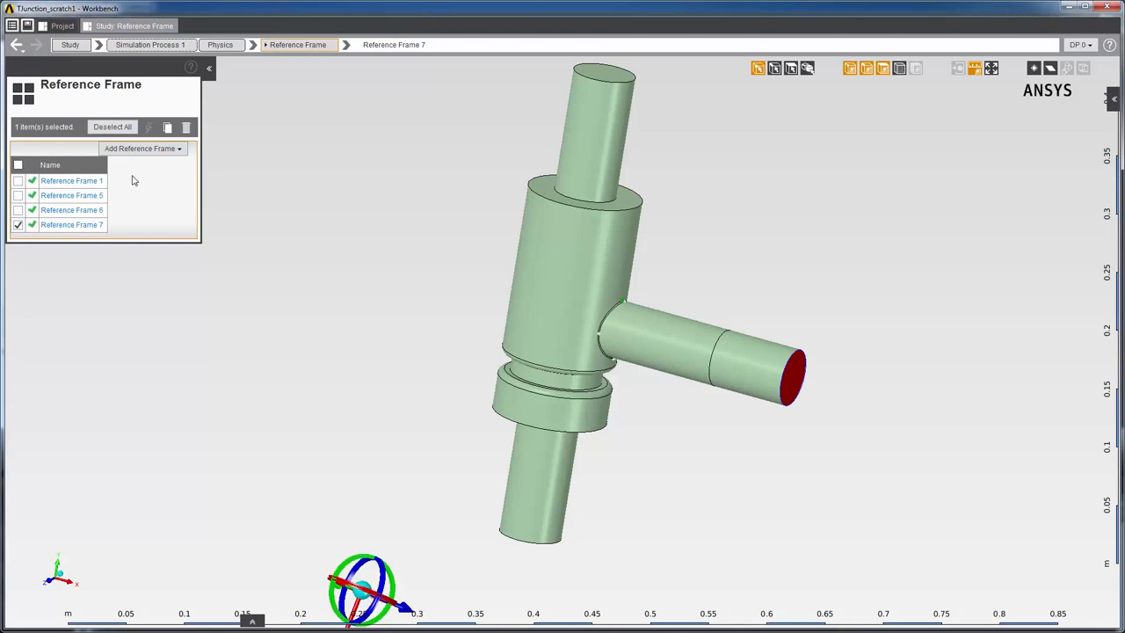
click(17, 210)
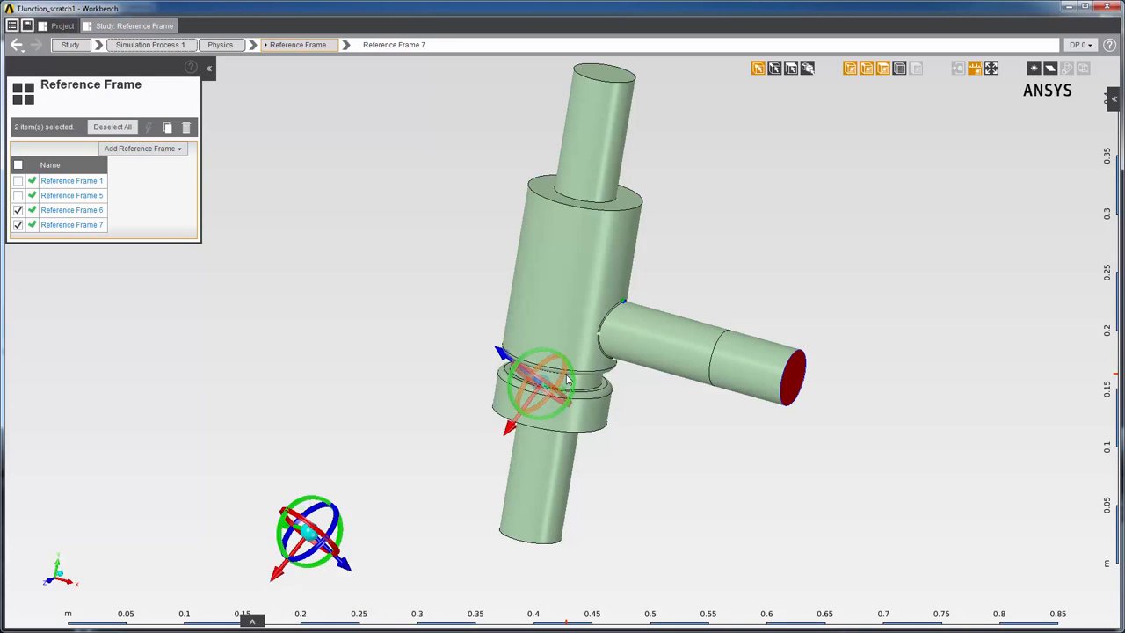
drag(556, 386, 451, 385)
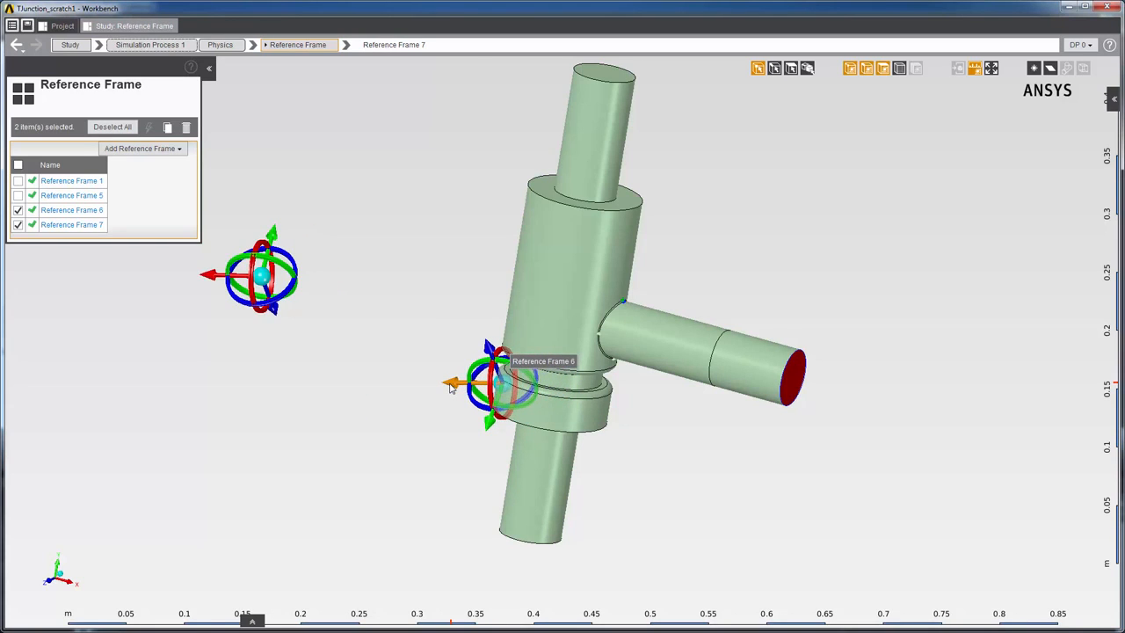
Display Reference Frames 5 and 1 as well, alongside the two frames already selected
click(17, 195)
click(17, 181)
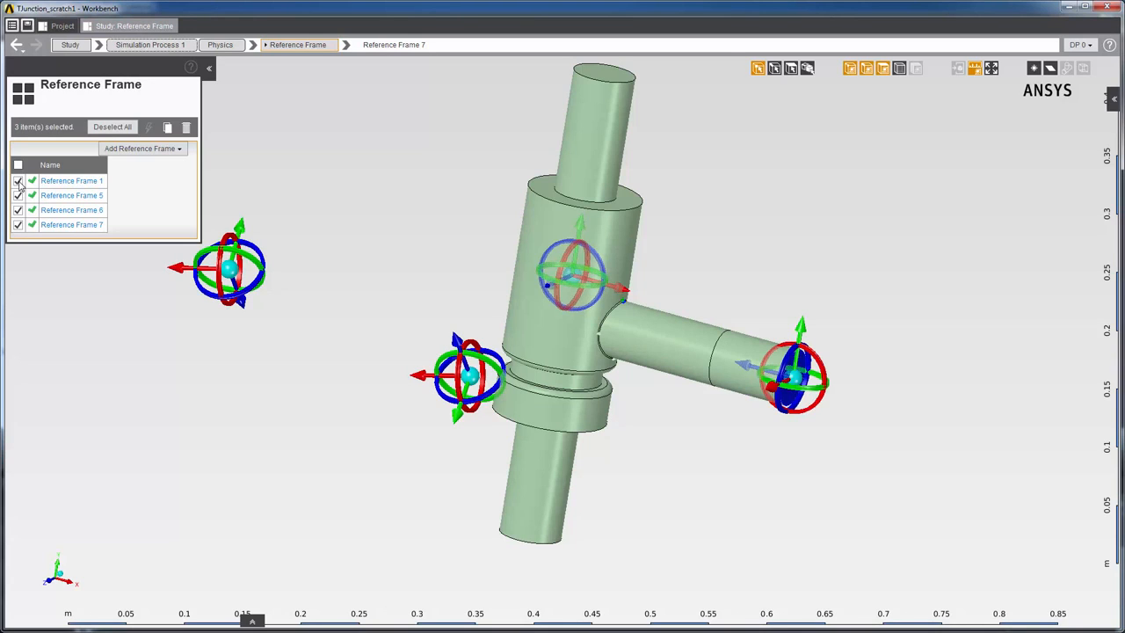